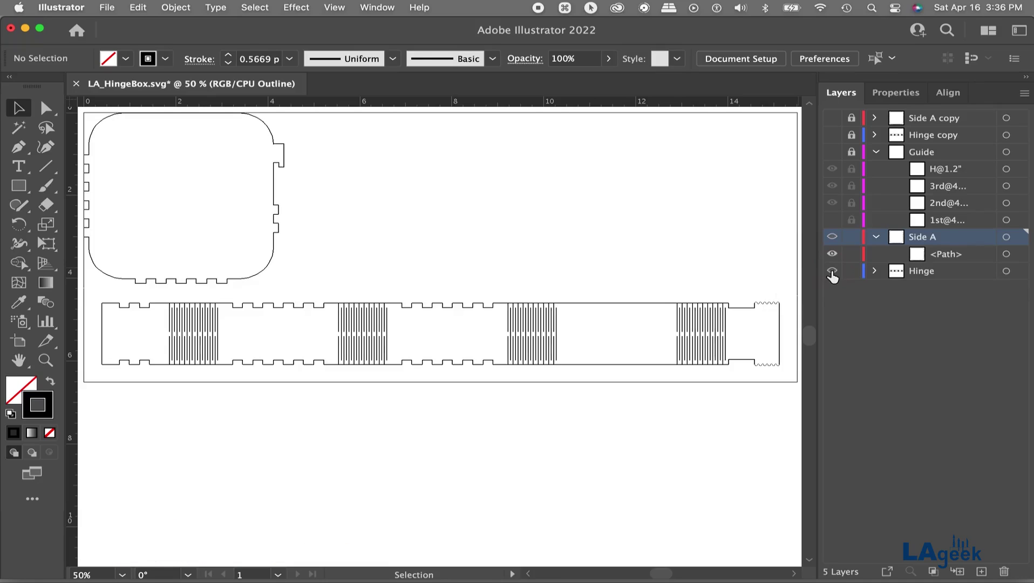
Hide the Hinge layer and bring the Side A outline into closer view.
left_click(833, 271)
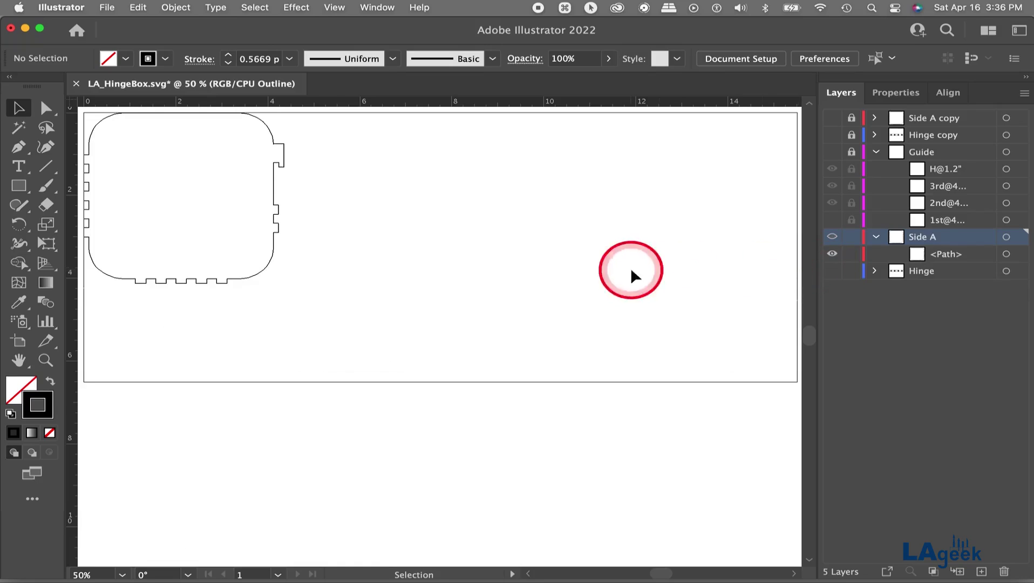
scroll(197, 210, "up", 3)
left_click_drag(196, 189, 310, 291)
scroll(356, 292, "down", 2)
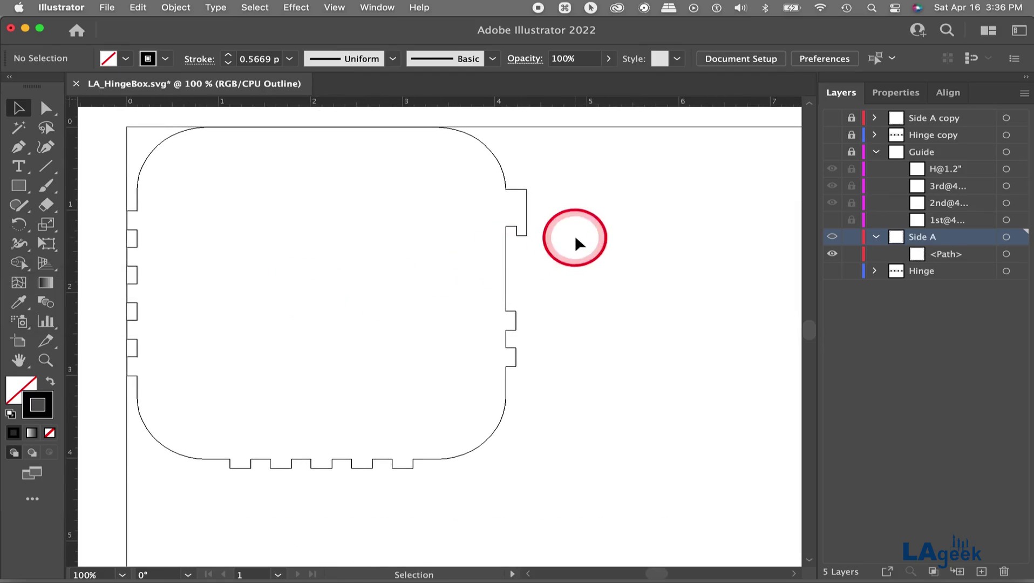
Toggle the visibility of the Side A copy layer to compare its outline with the Side A outline.
left_click(832, 118)
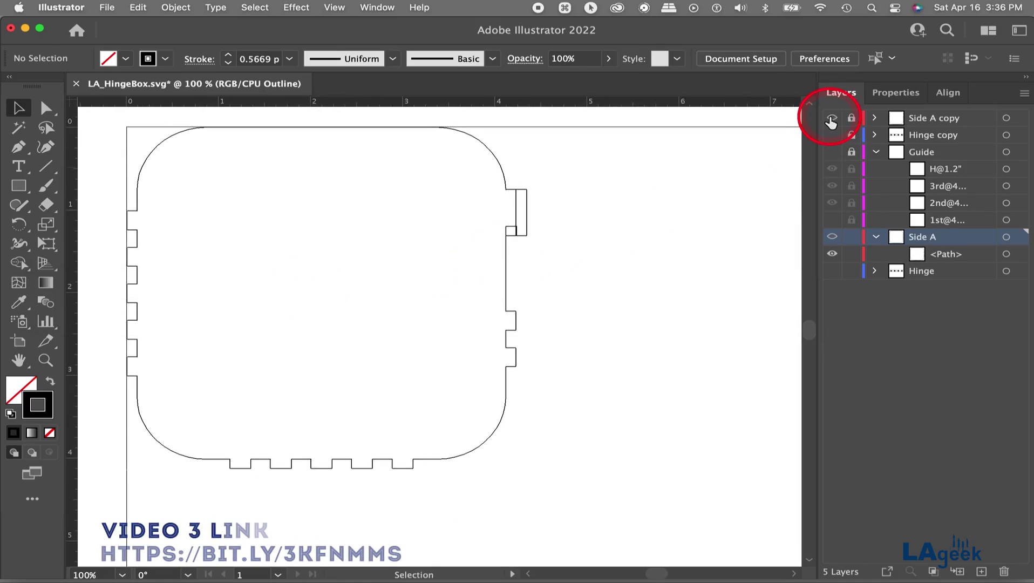
left_click(831, 119)
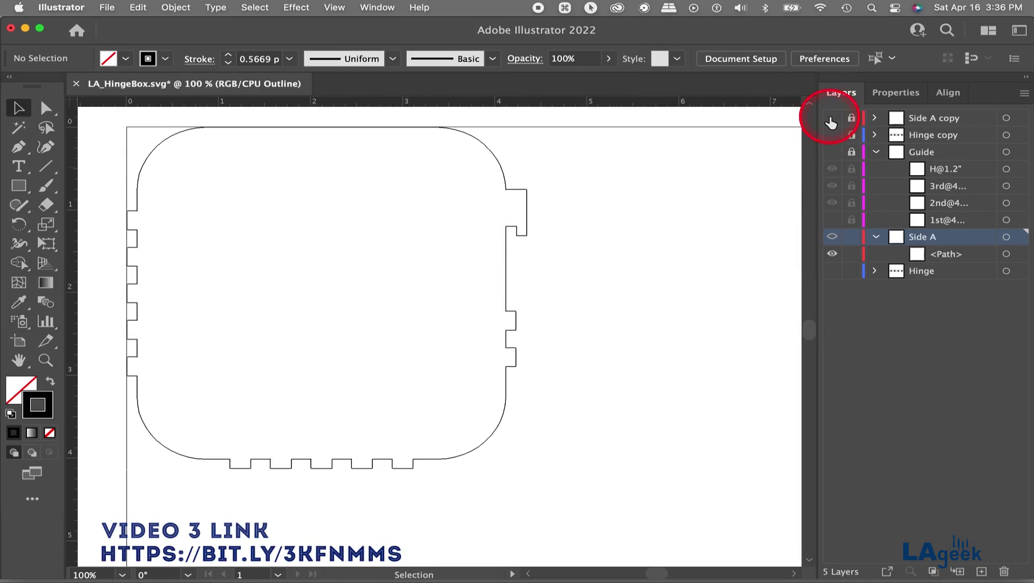
left_click(831, 118)
left_click(831, 120)
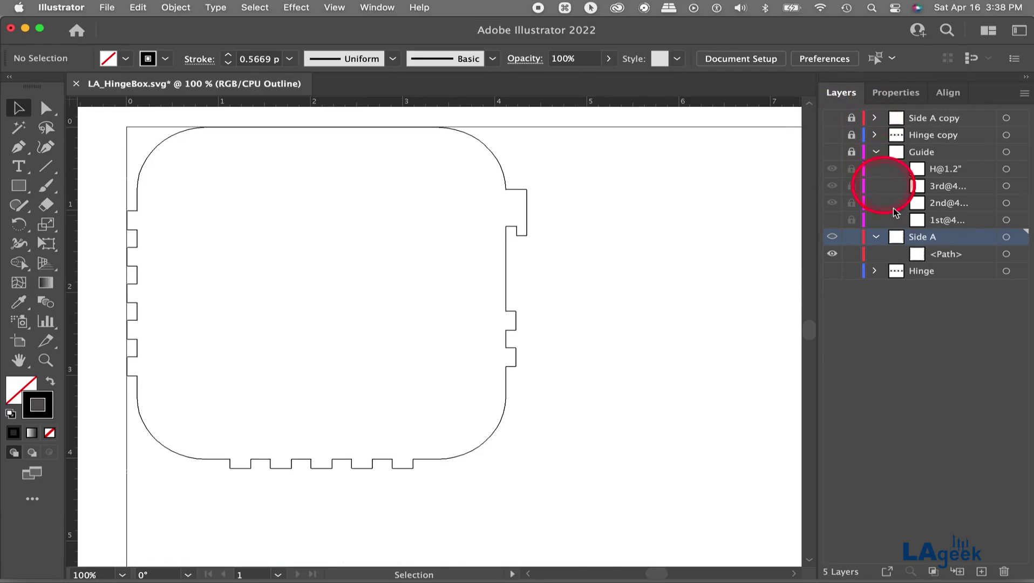
Copy the width value of the path in the Side A layer and deselect the path.
left_click(1007, 254)
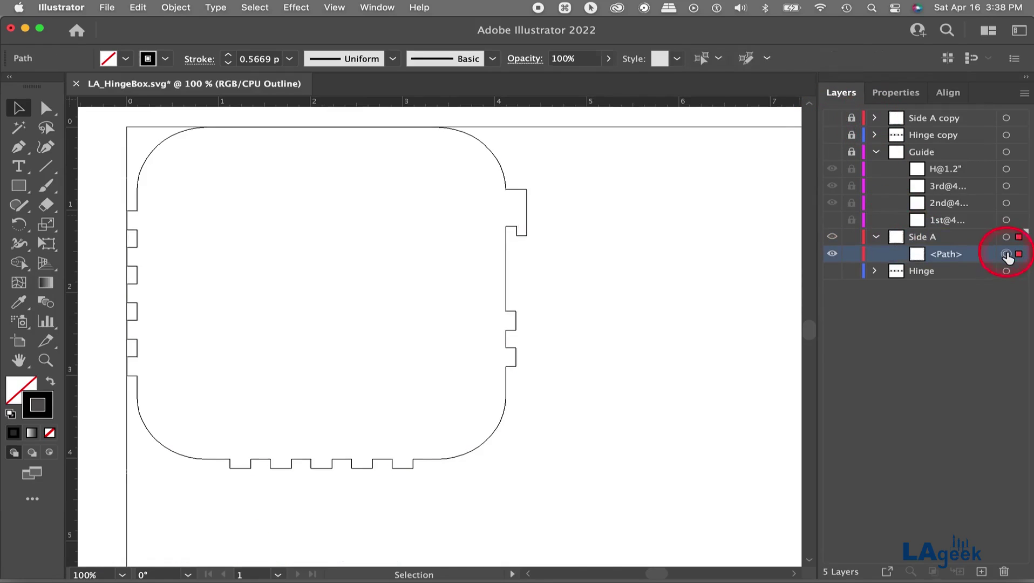
left_click(888, 93)
left_click(959, 164)
key("super+c")
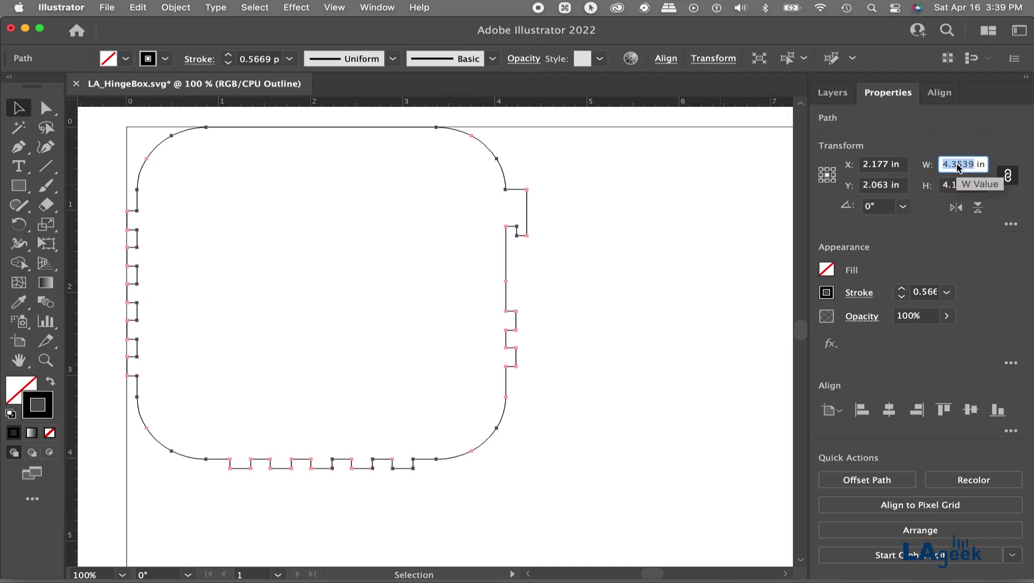
left_click(666, 244)
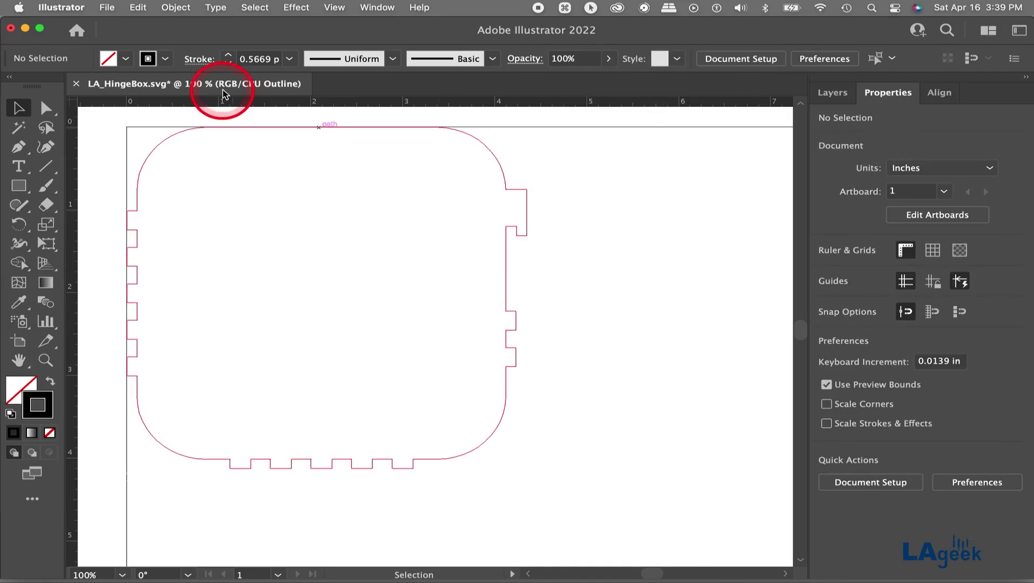
Open LA1_snazzy-image.png, LA3_snazzy-image.png and LA10_snazzy-image.png together from the LA_Snazzy-Maps folder.
left_click(107, 13)
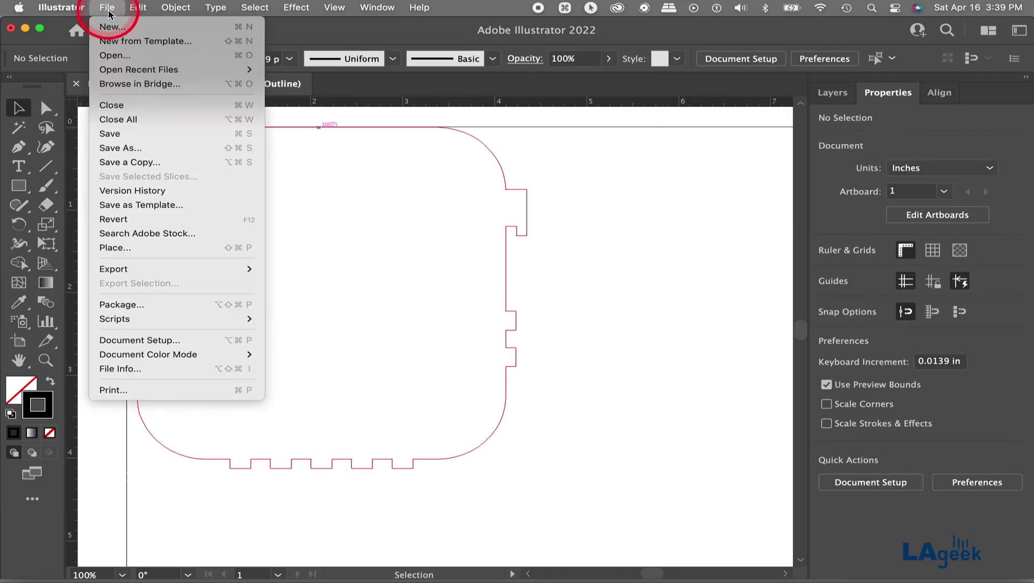
left_click(114, 56)
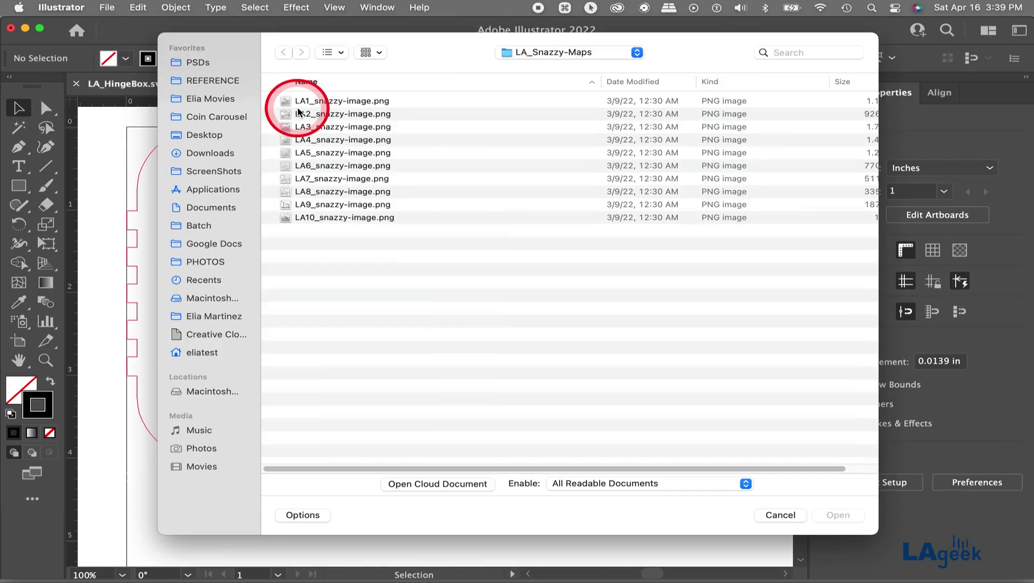
left_click(338, 102)
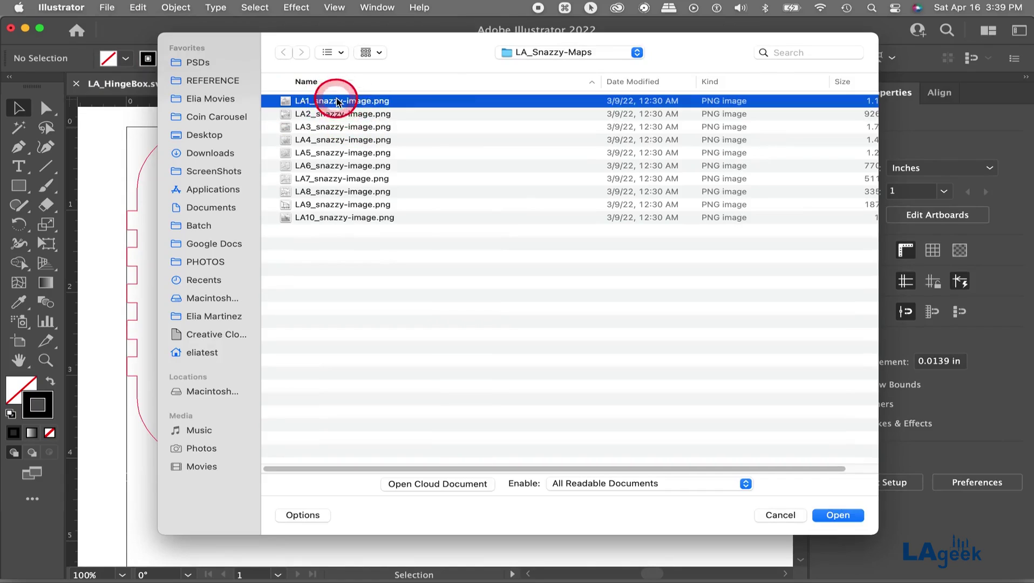
left_click(335, 128, "super")
left_click(335, 216, "super")
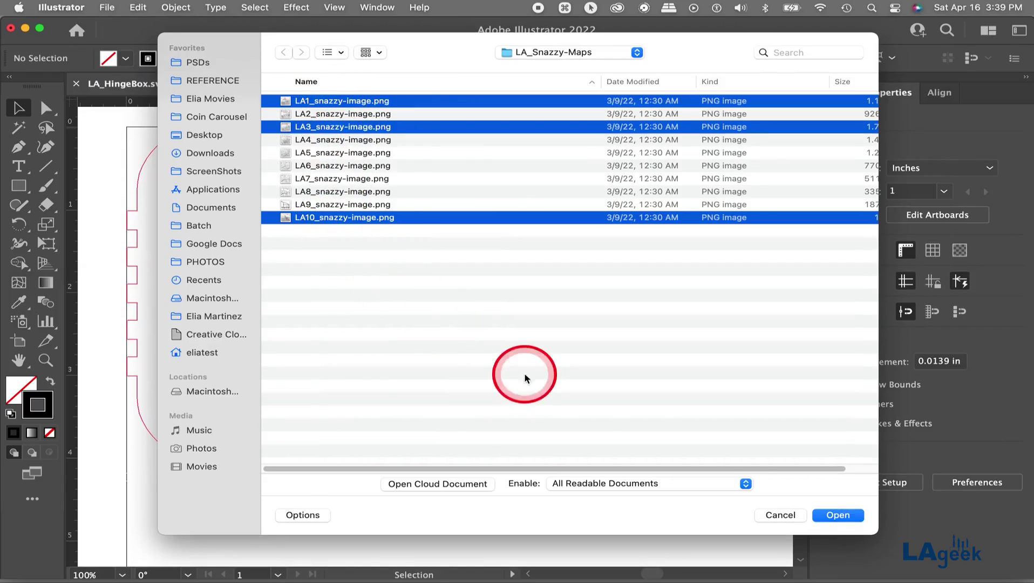
left_click(838, 516)
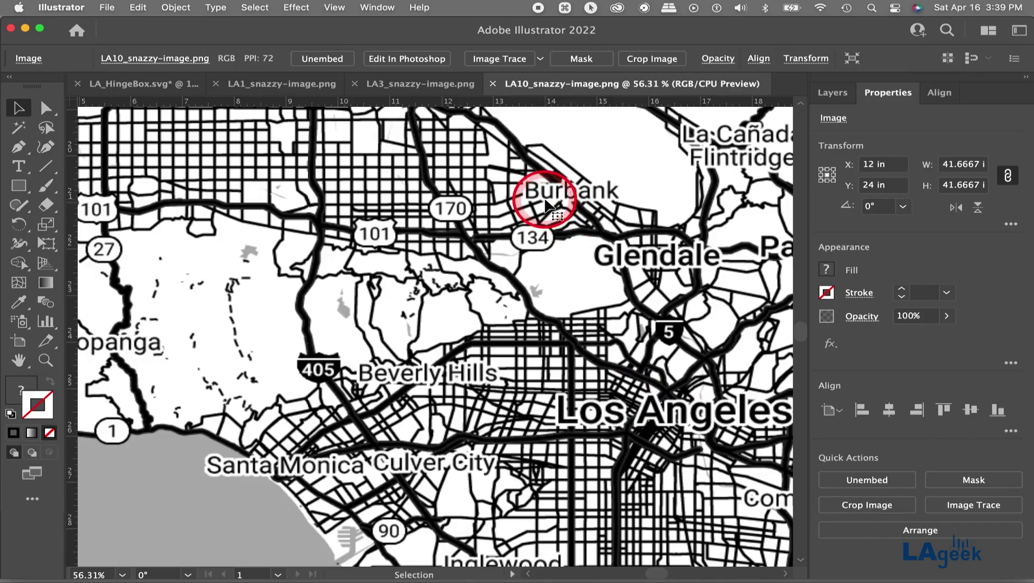
Set the width of the map image in LA1_snazzy-image.png to 4.3539 in with proportions linked.
left_click(293, 90)
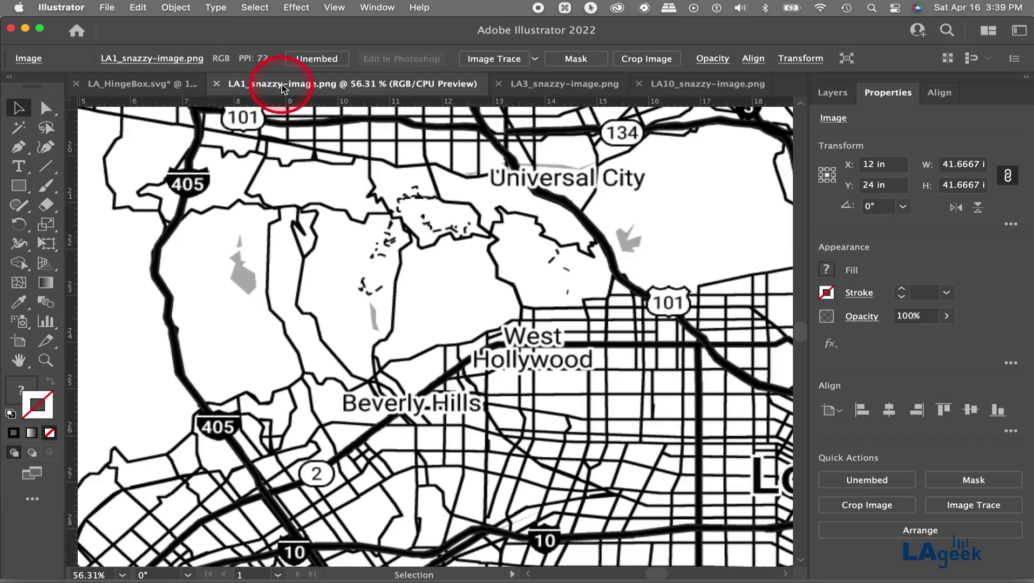
left_click(957, 165)
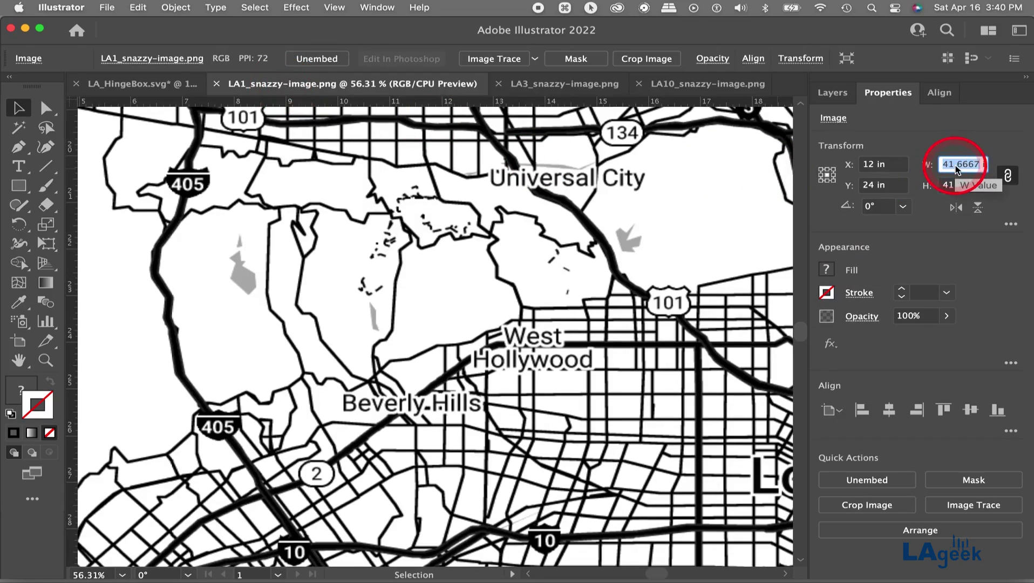
key("super")
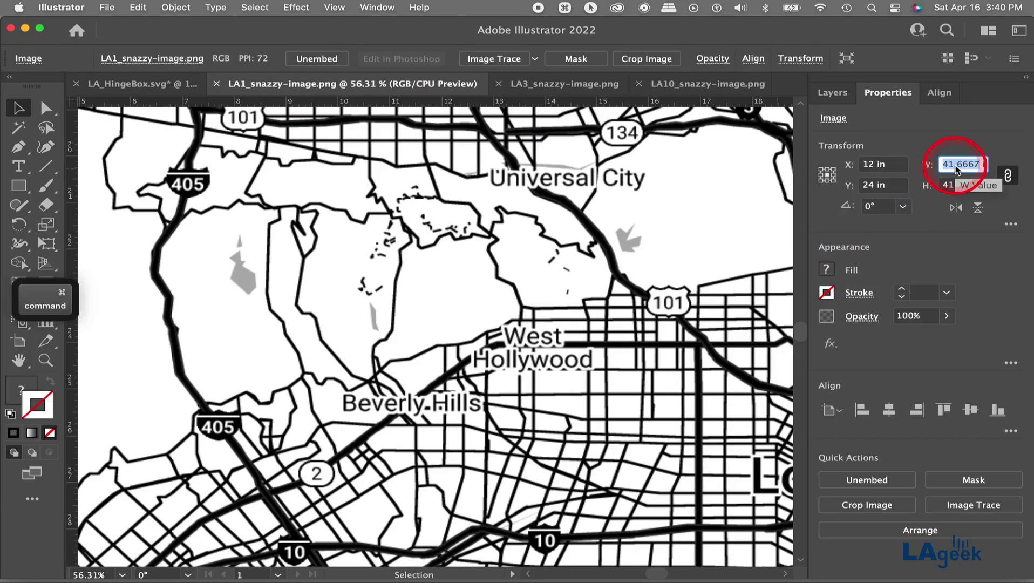
key("super+v")
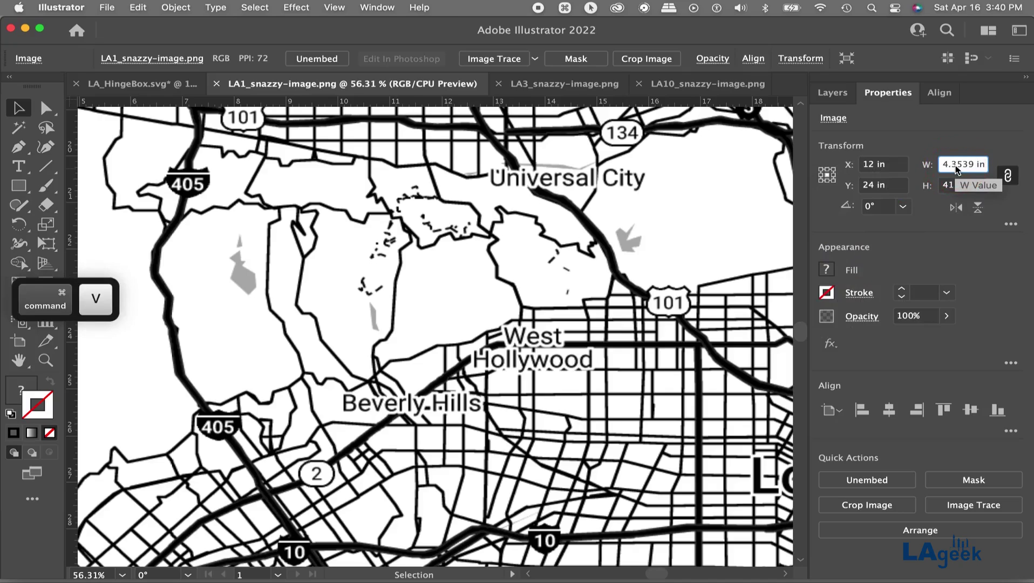
Set the width of the map image in LA3_snazzy-image.png to 4.3539 in with proportions linked.
left_click(551, 86)
left_click(862, 164)
left_click(959, 166)
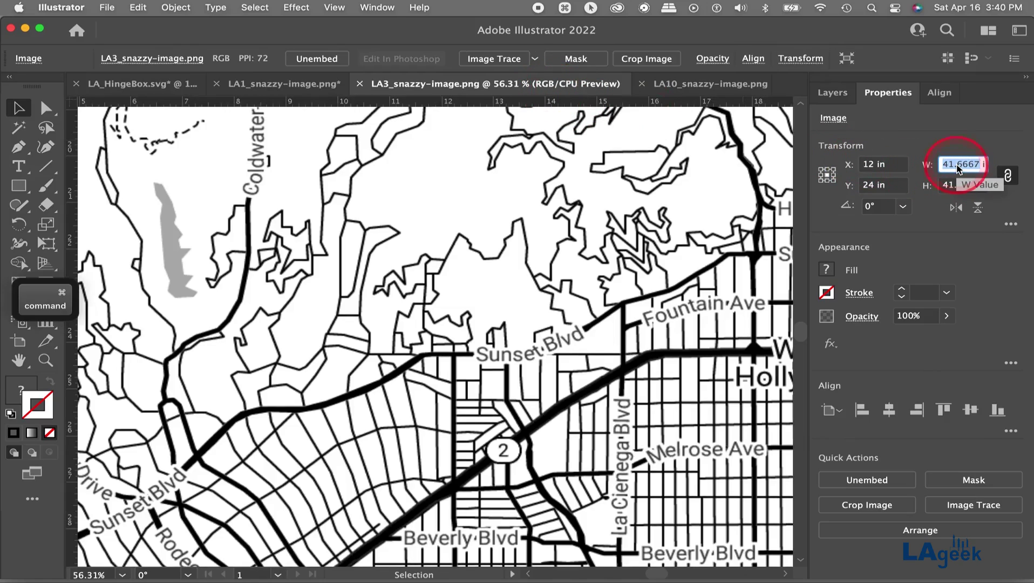
key("super+v")
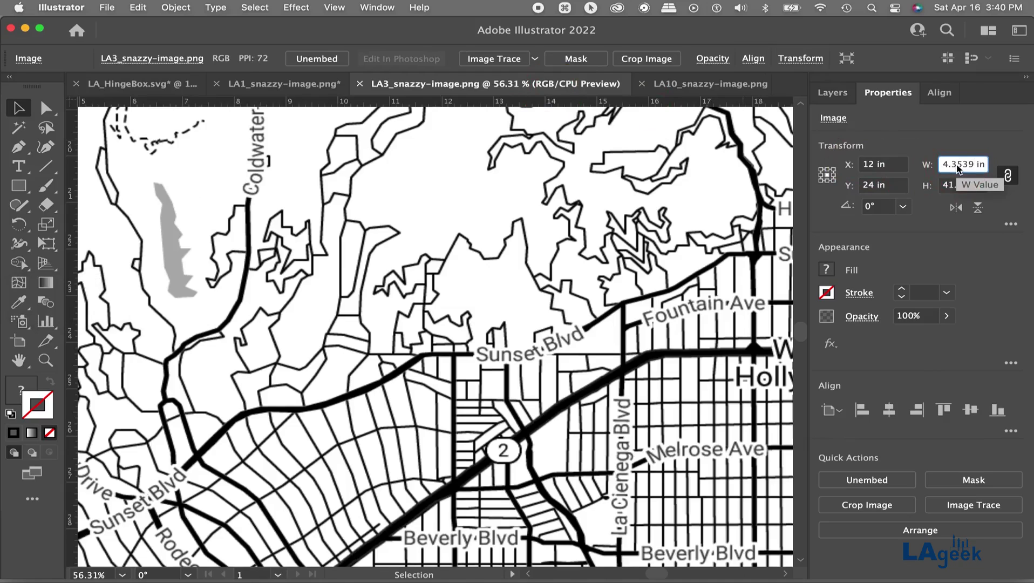
key("Return")
left_click(474, 100)
In LA_HingeBox.svg, collapse the Guide layer and rename the Side A copy layer as Original Side A.
left_click(142, 90)
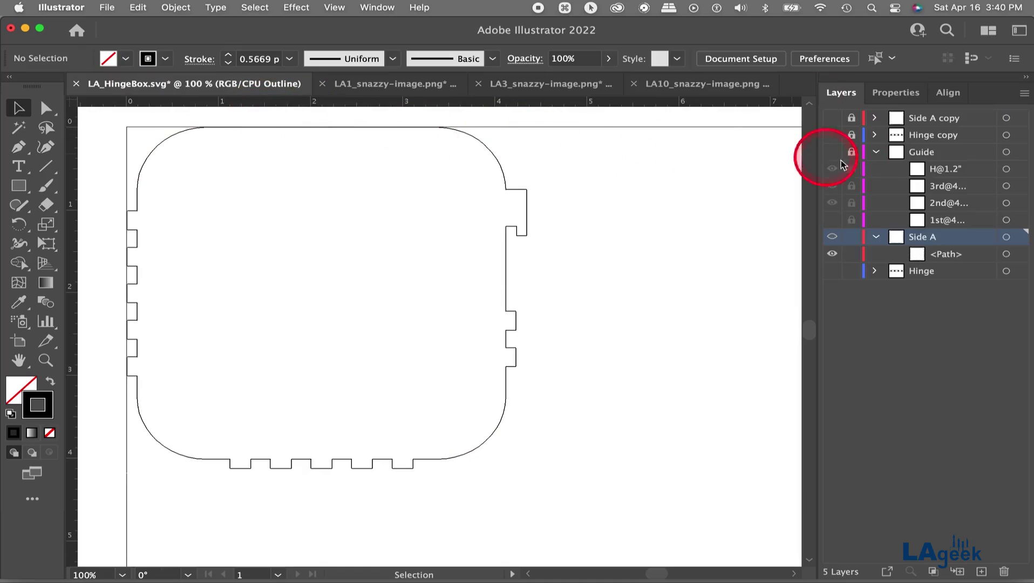
left_click(876, 152)
double_click(924, 119)
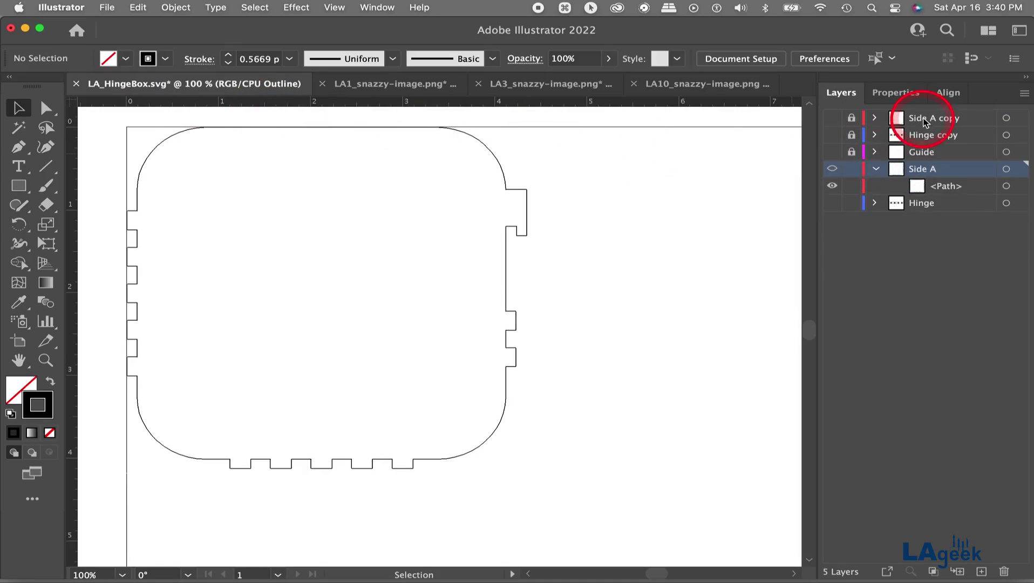
type("Original")
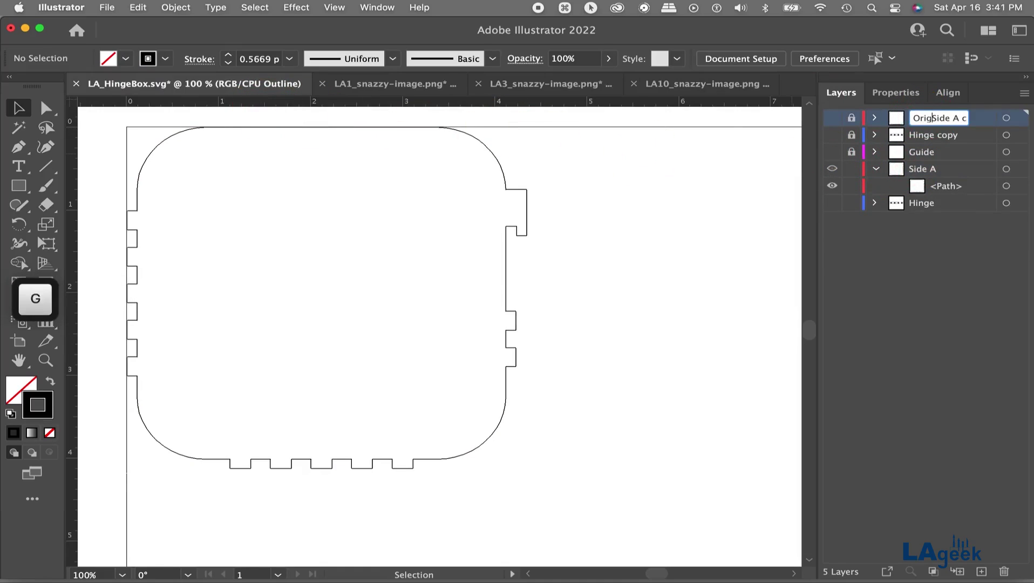
key("Right")
key("Right")
key("Right")
key("Right")
key("Right")
key("Right")
key("Right")
key("Right")
key("Right")
key("Right")
key("Right")
key("BackSpace")
key("BackSpace")
key("BackSpace")
key("BackSpace")
key("BackSpace")
key("Return")
Duplicate the Side A layer twice.
left_click(923, 171)
left_click_drag(923, 172, 981, 570)
left_click_drag(939, 181, 982, 570)
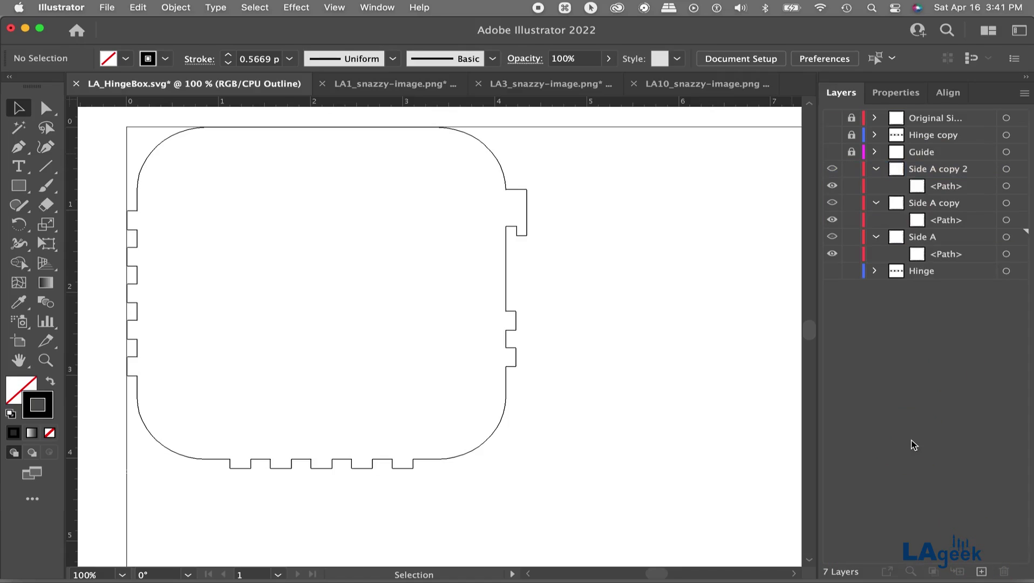
Move the source Side A layer directly below the Original Side A layer, lock and hide it, and collapse the expanded duplicates.
left_click(875, 169)
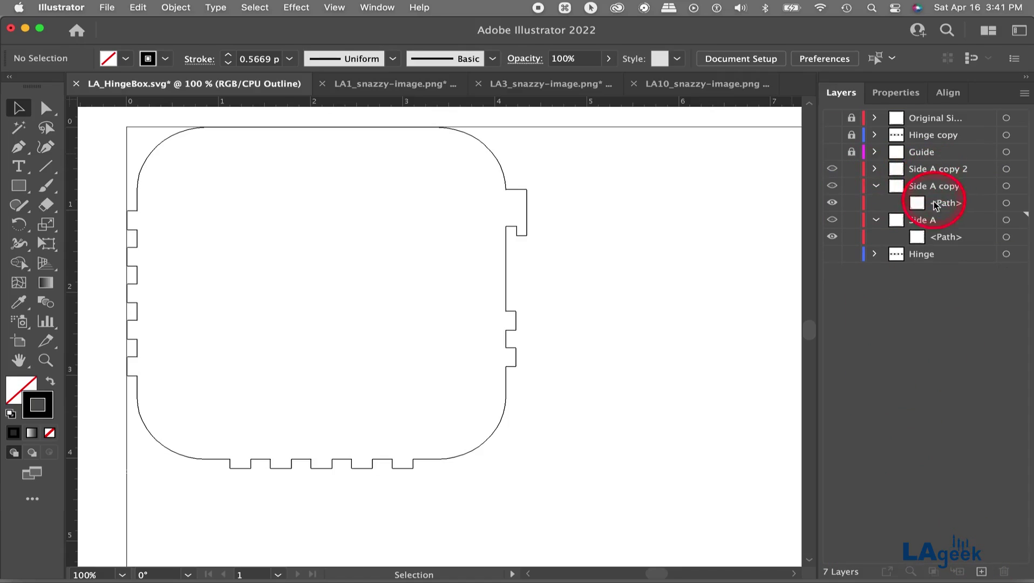
left_click(888, 220)
left_click(877, 220)
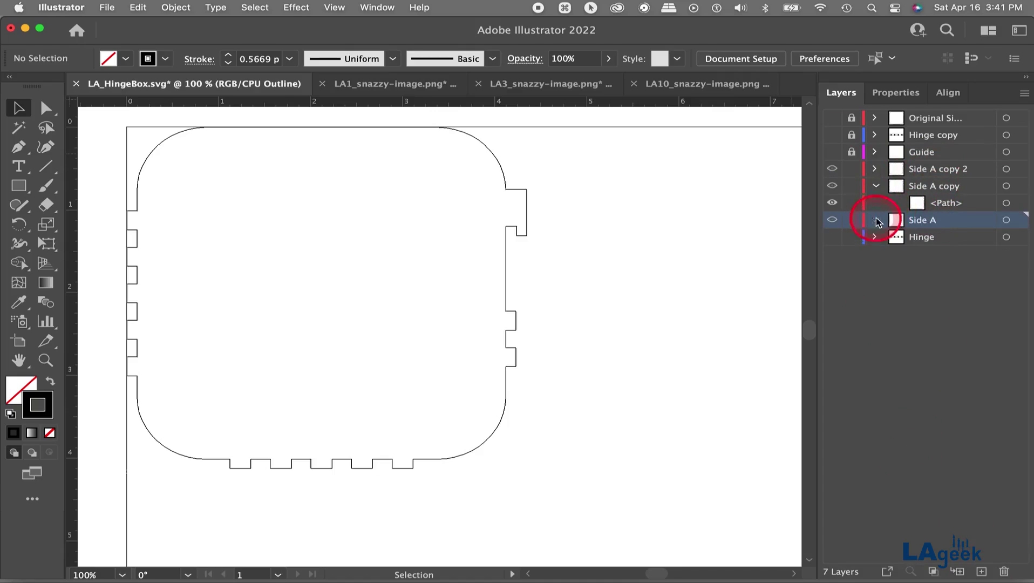
left_click(899, 187)
left_click_drag(899, 186, 899, 135)
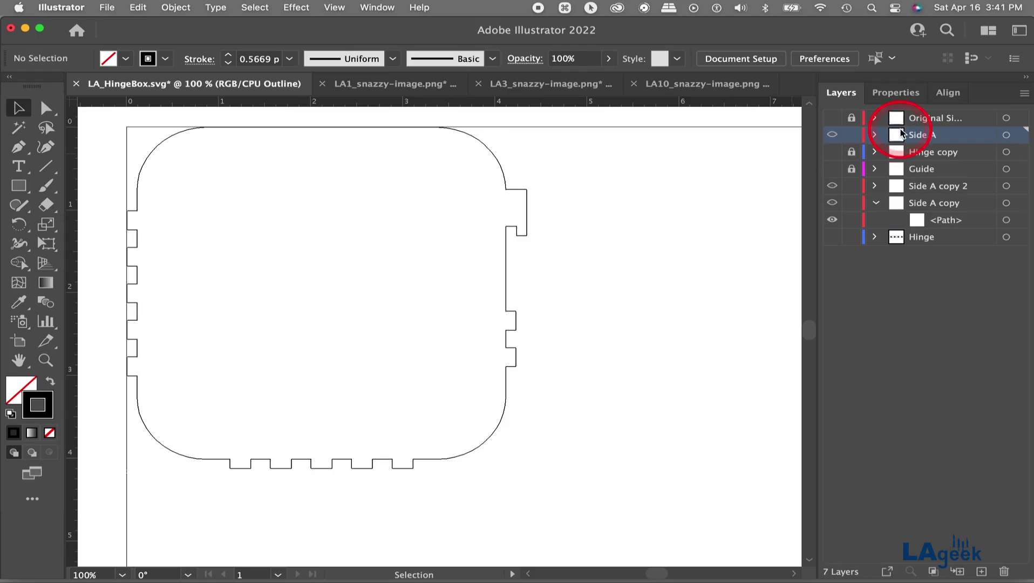
left_click(852, 135)
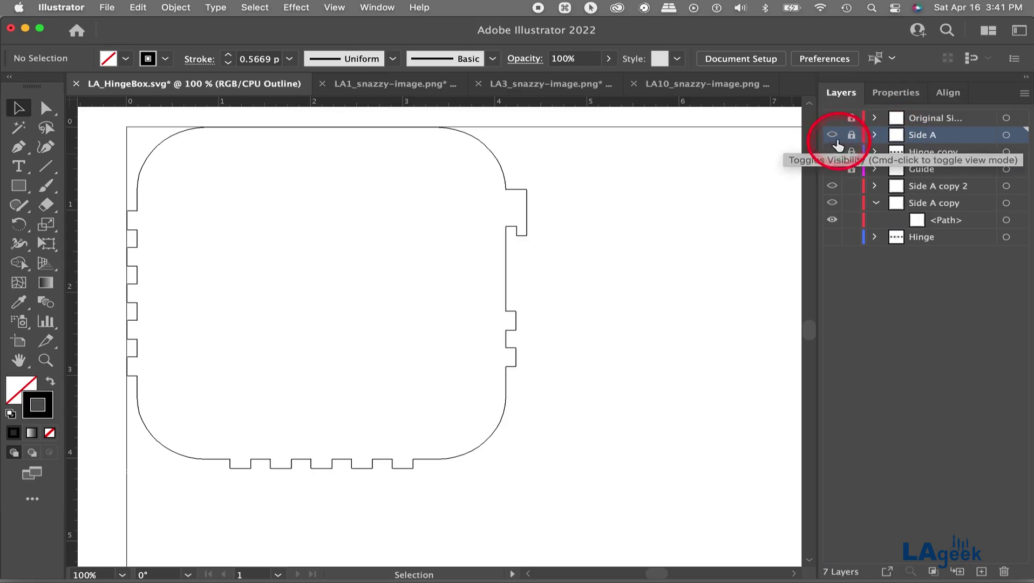
left_click(901, 211)
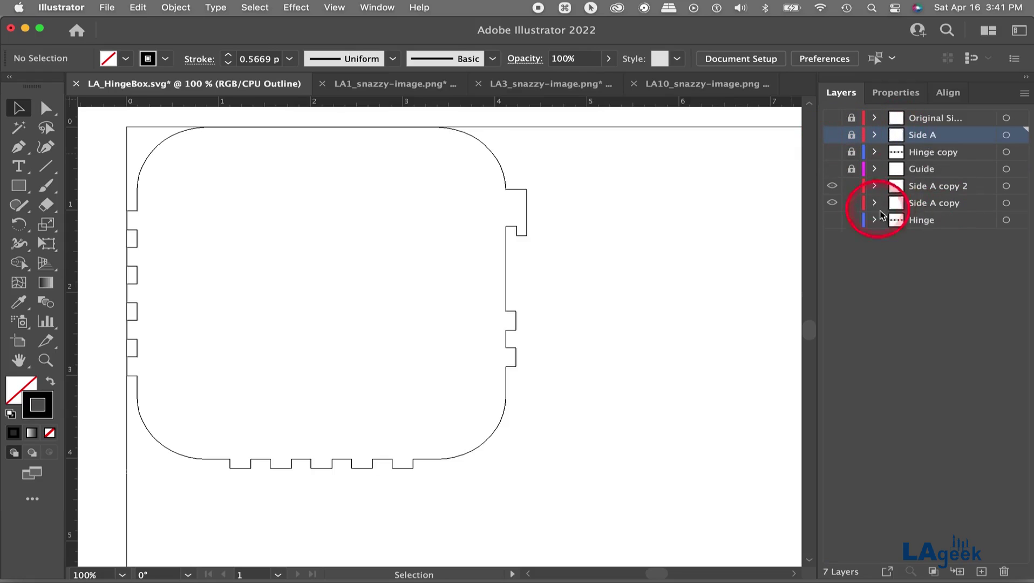
Rename the Side A copy layer as Side B and hide it.
double_click(931, 203)
key("BackSpace")
key("BackSpace")
key("BackSpace")
key("BackSpace")
key("BackSpace")
key("BackSpace")
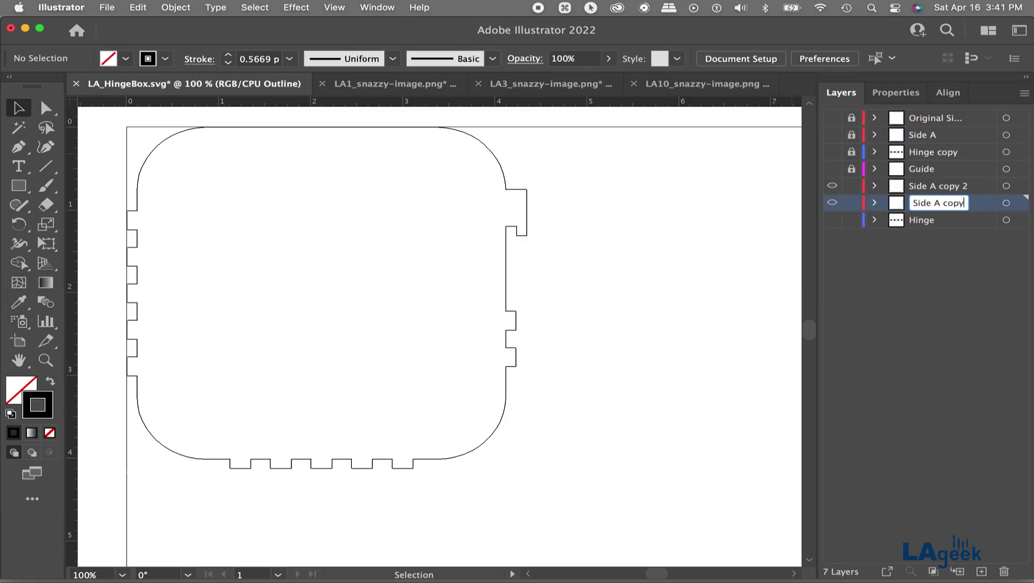
type("B")
left_click(832, 204)
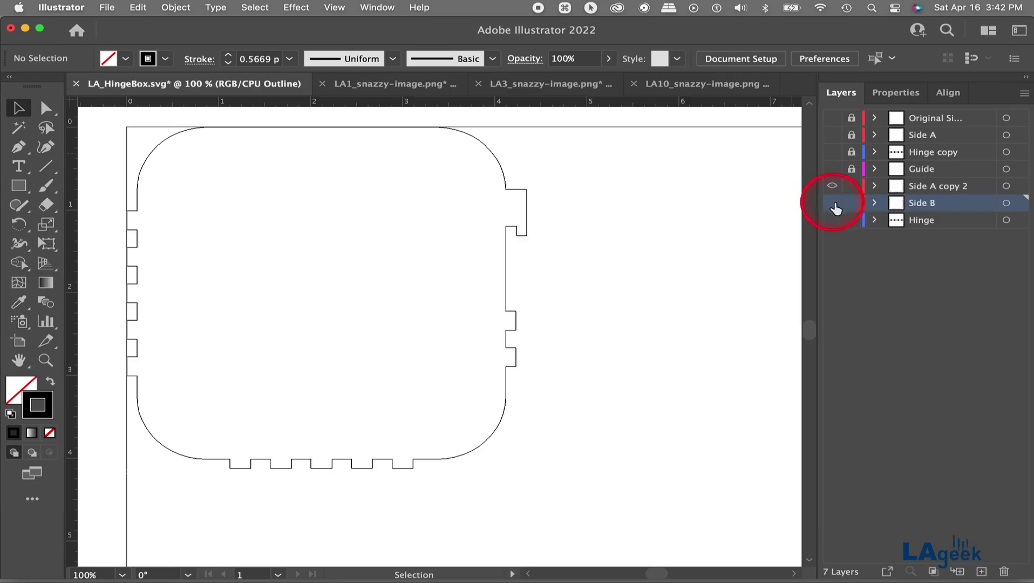
Rename the Side A copy 2 layer as Side A.
double_click(924, 186)
key("Right")
key("BackSpace")
key("BackSpace")
key("BackSpace")
key("BackSpace")
key("BackSpace")
key("BackSpace")
key("BackSpace")
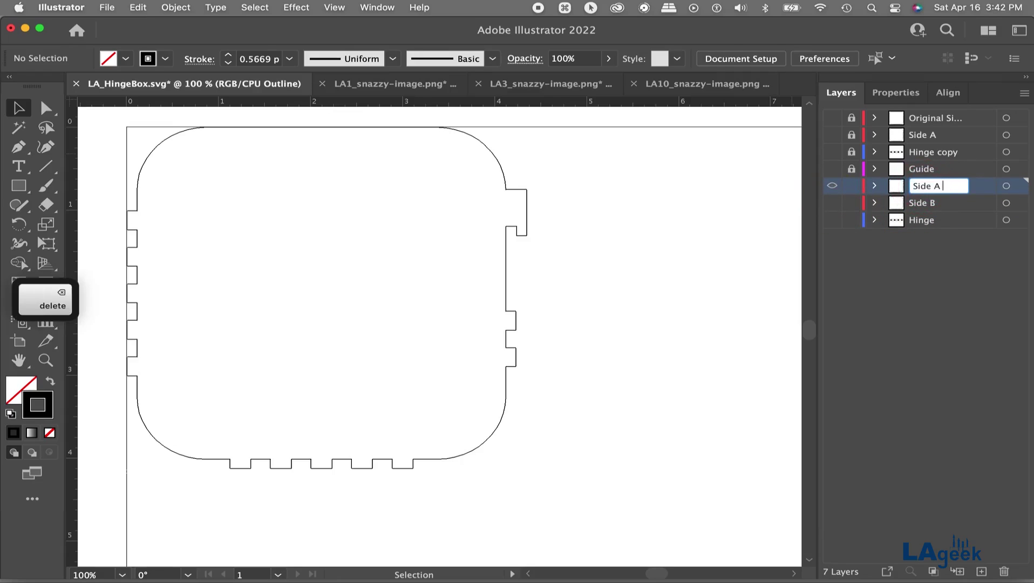
key("Return")
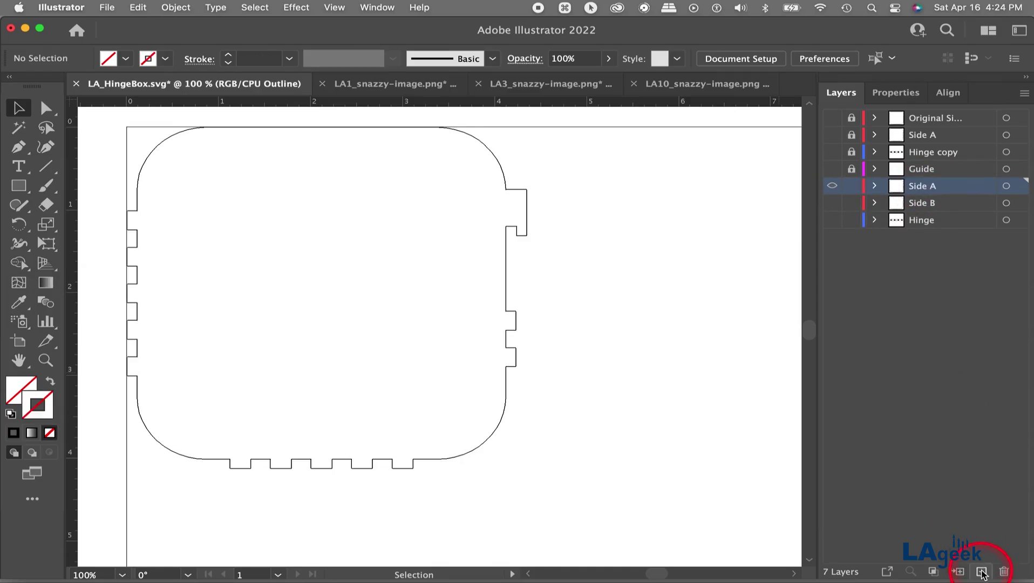
Create a new layer and place it between the visible Side A layer and the Side B layer.
left_click(982, 571)
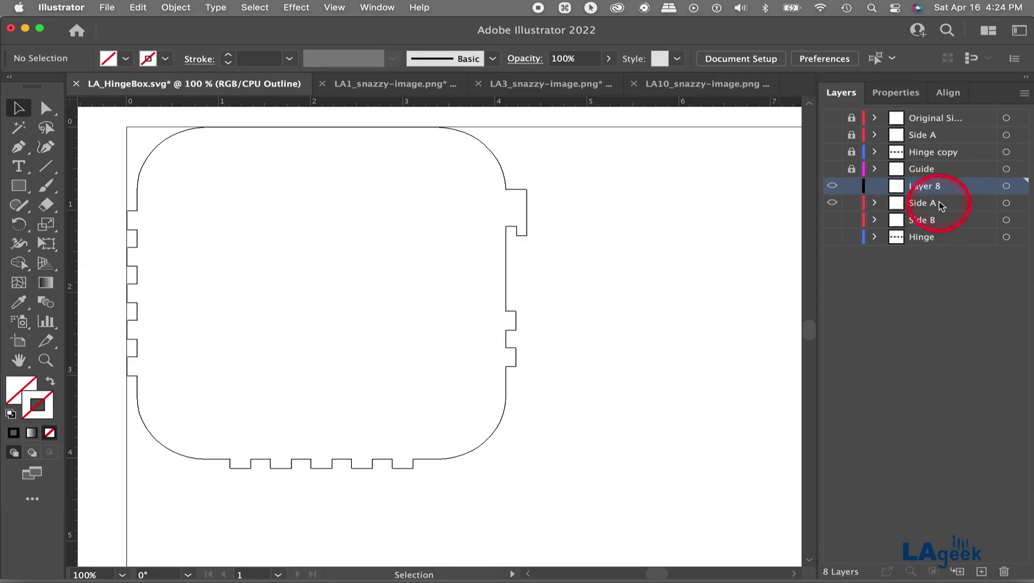
left_click_drag(941, 187, 941, 215)
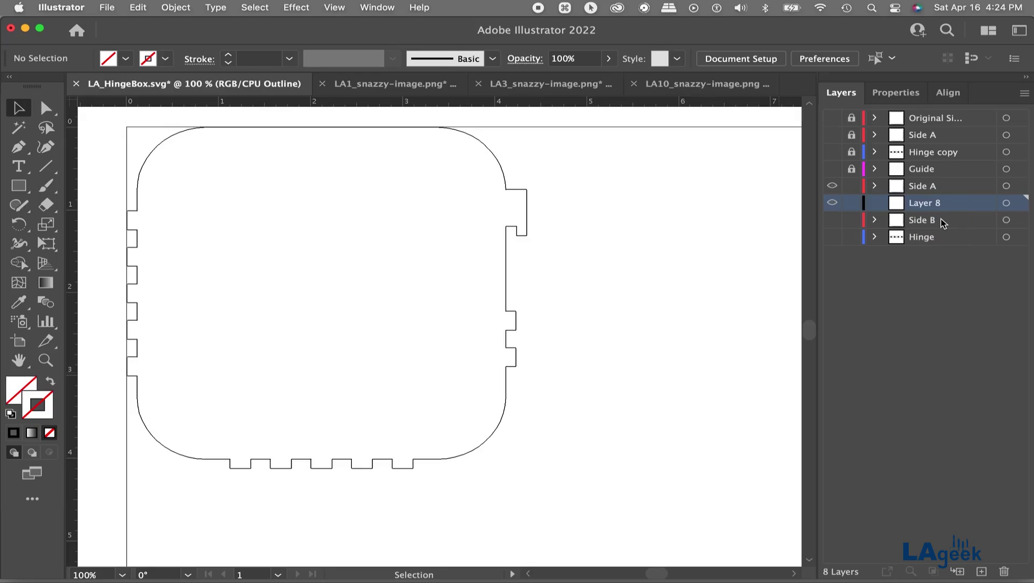
Copy the map from LA1_snazzy-image.png and paste it into Layer 8 of LA_HingeBox.svg.
left_click(402, 84)
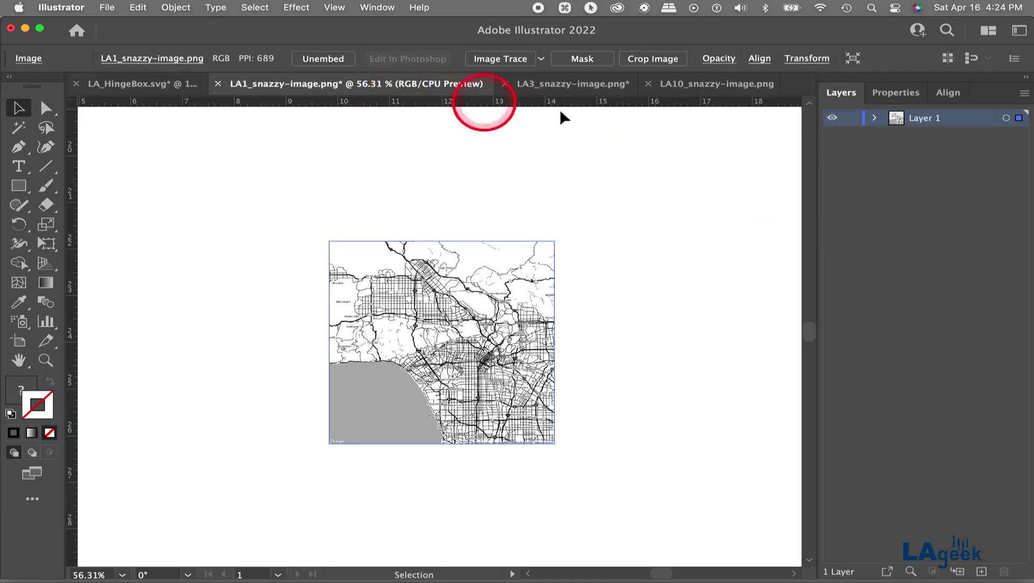
left_click(1008, 119)
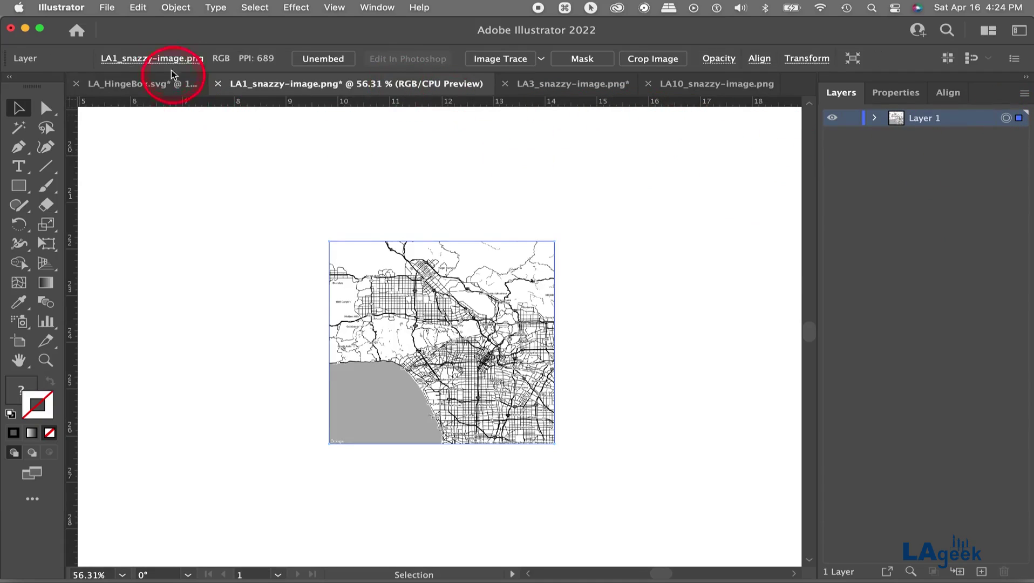
left_click(138, 7)
left_click(144, 76)
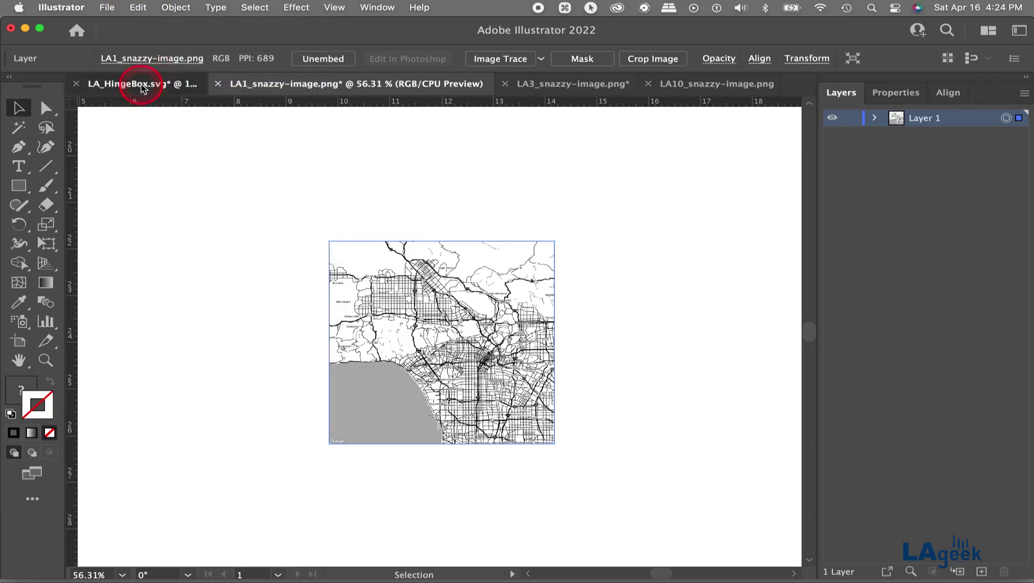
left_click(142, 88)
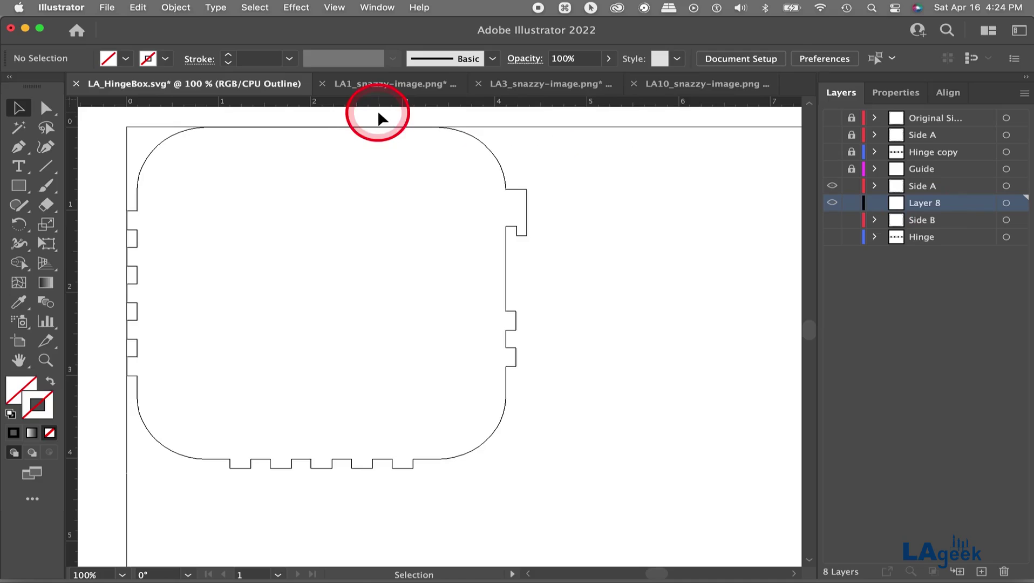
left_click(138, 7)
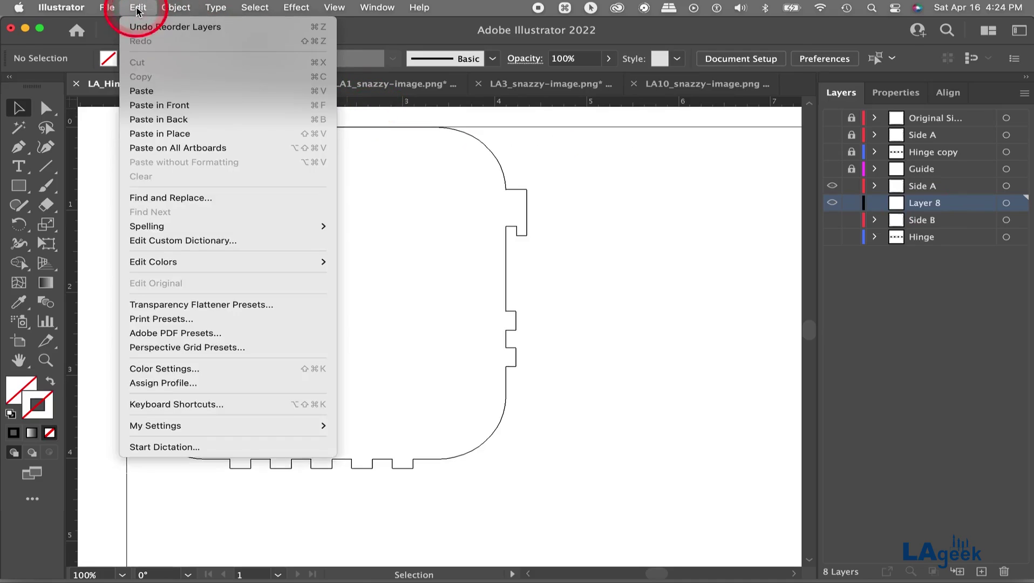
left_click(146, 88)
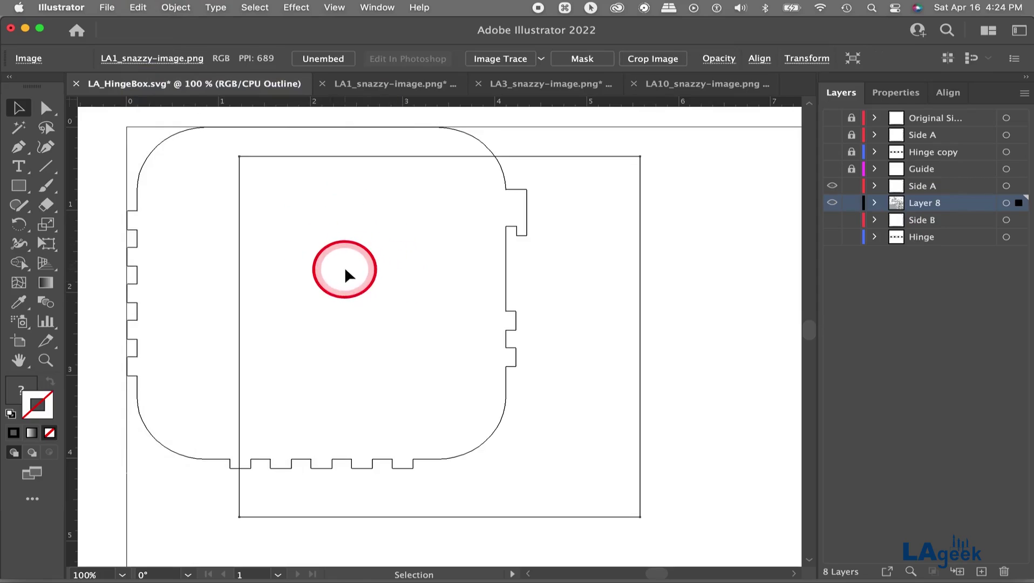
Switch the hinge box drawing to preview display, then lock the visible Side A layer and move the map over its outline.
left_click(335, 8)
left_click(338, 41)
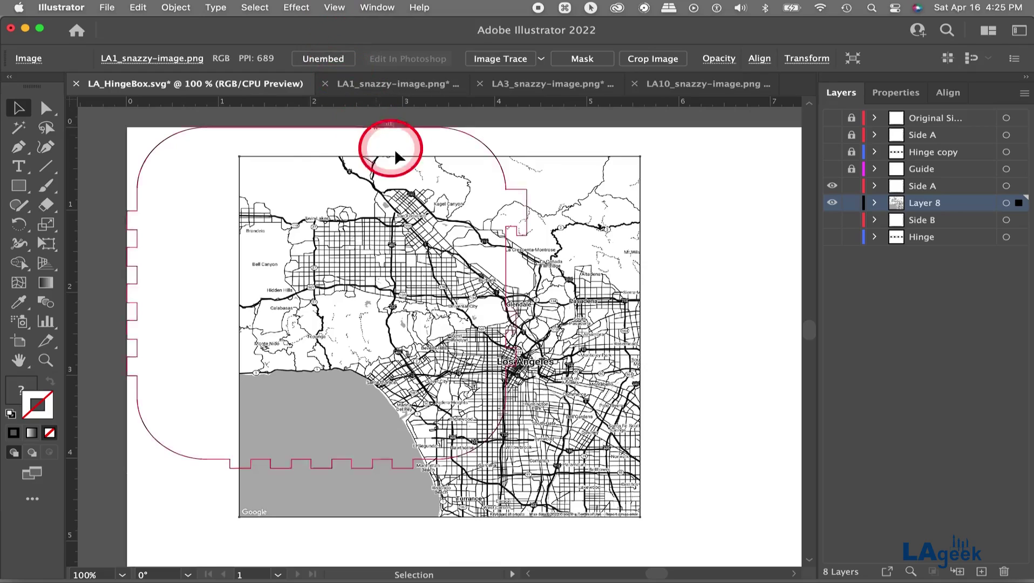
left_click(852, 186)
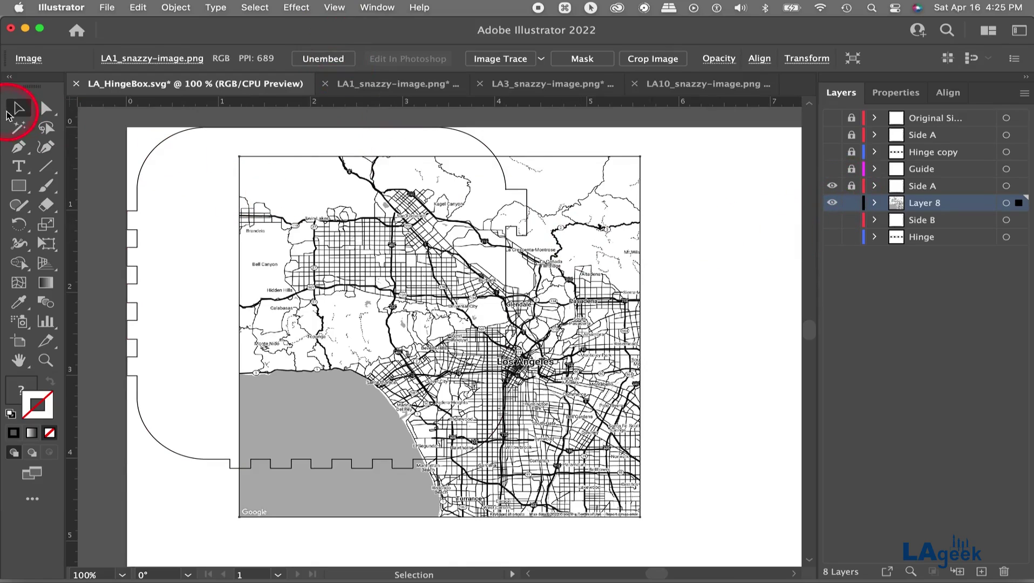
left_click_drag(459, 384, 321, 364)
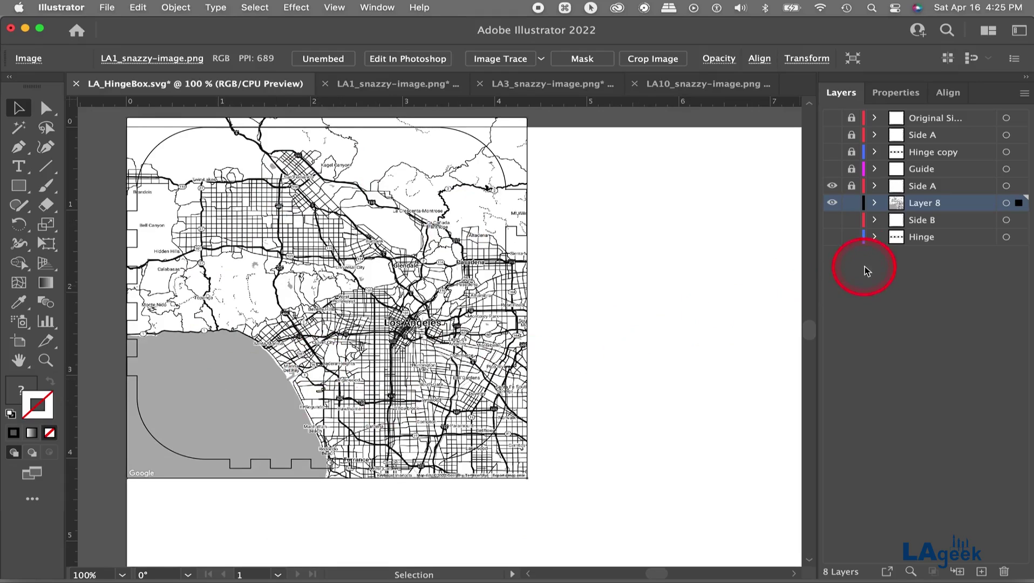
Duplicate the visible Side A layer, hide the locked copy, and unlock the original directly above Layer 8.
left_click_drag(918, 186, 982, 569)
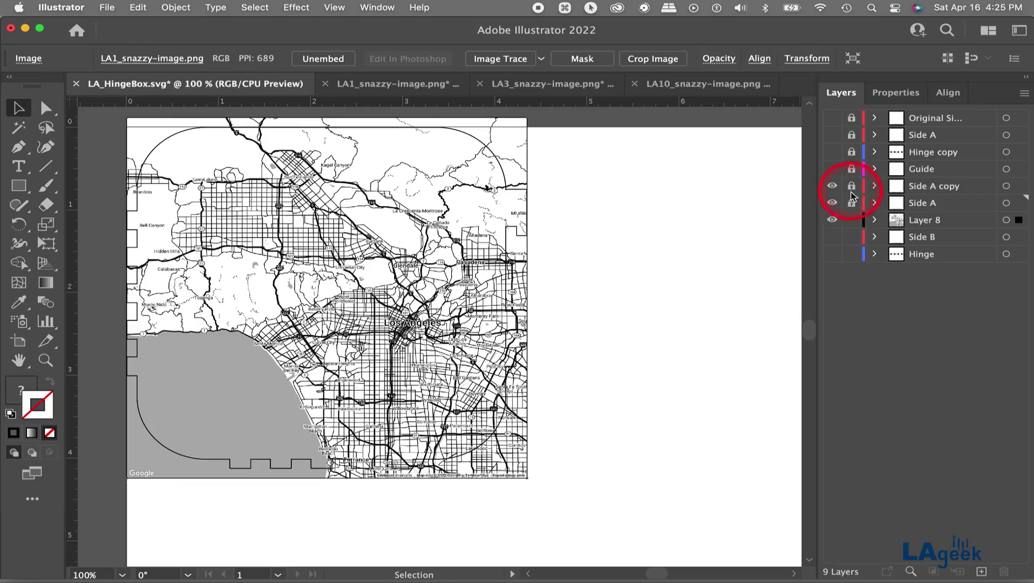
left_click(832, 186)
left_click(852, 203)
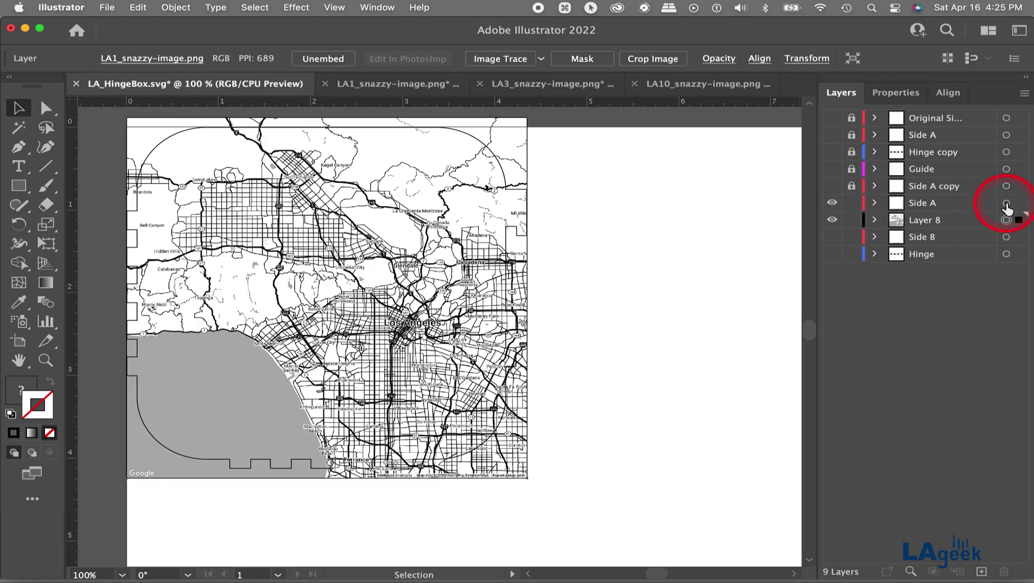
Make a clipping mask that trims the Layer 8 map to the Side A outline.
left_click(1007, 203, "shift")
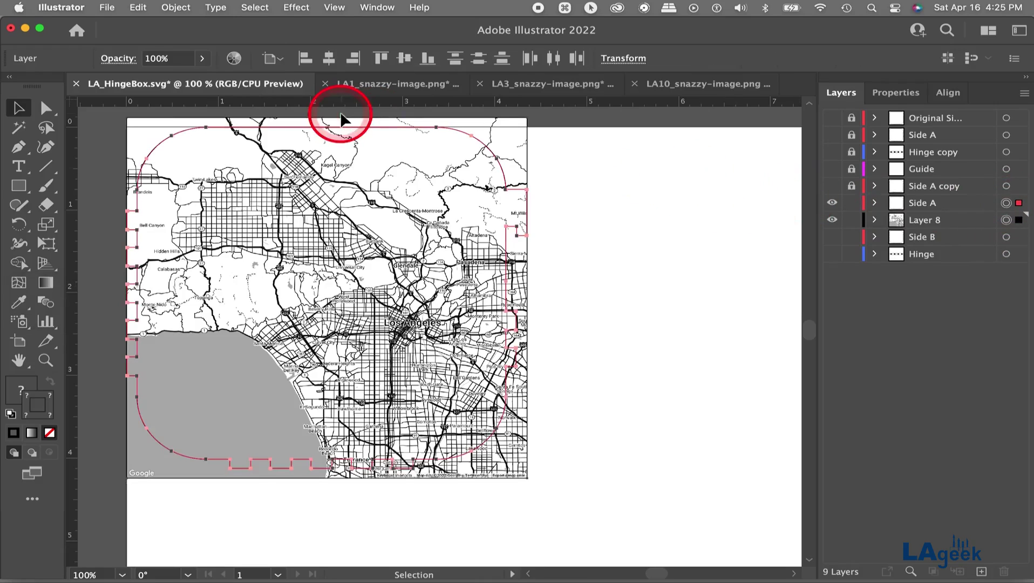
left_click(175, 7)
mouse_move(180, 489)
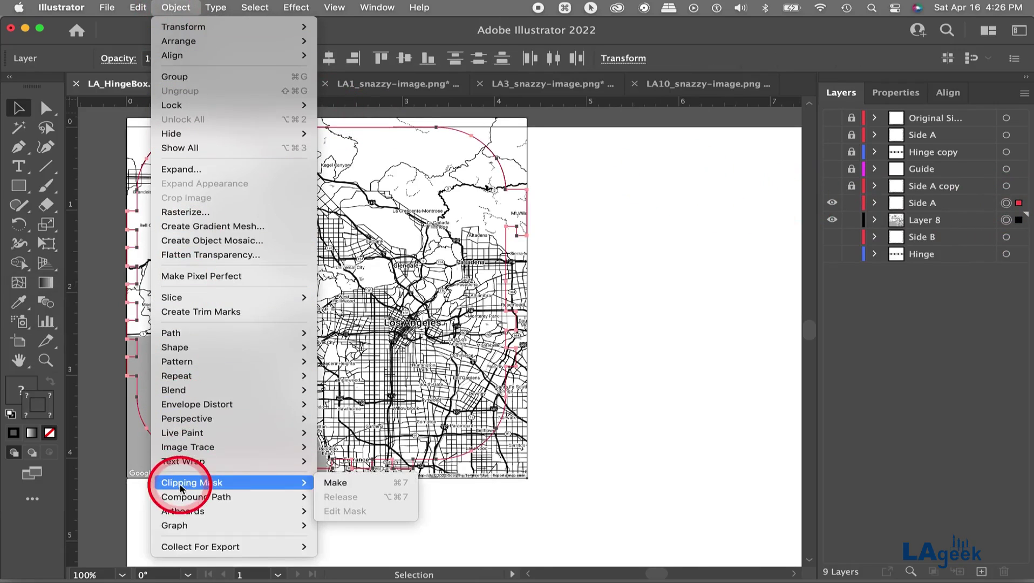
left_click(335, 483)
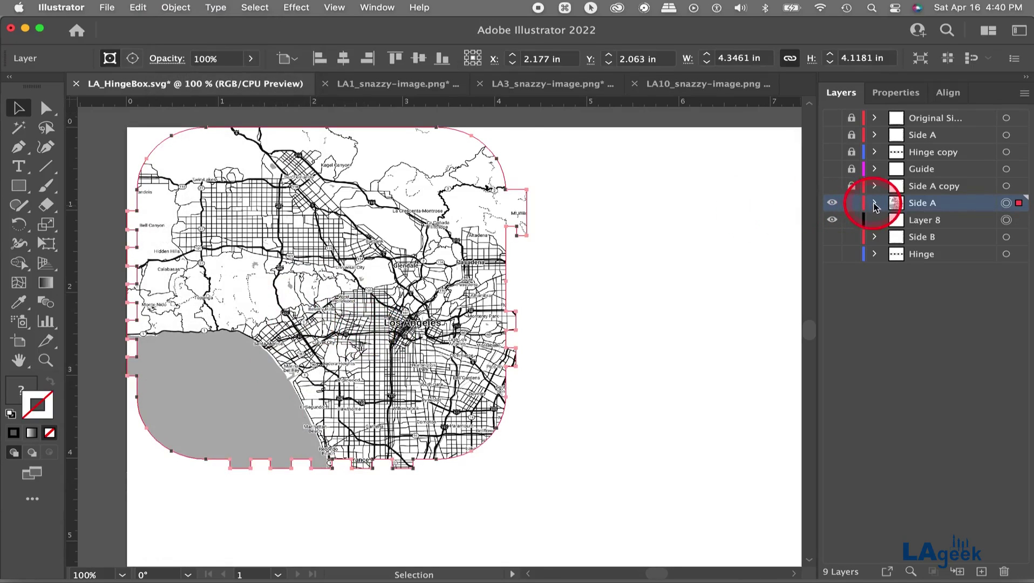
Hide the clipped Side A layer, then show the Side B layer and place it directly above Layer 8.
left_click_drag(833, 209, 833, 212)
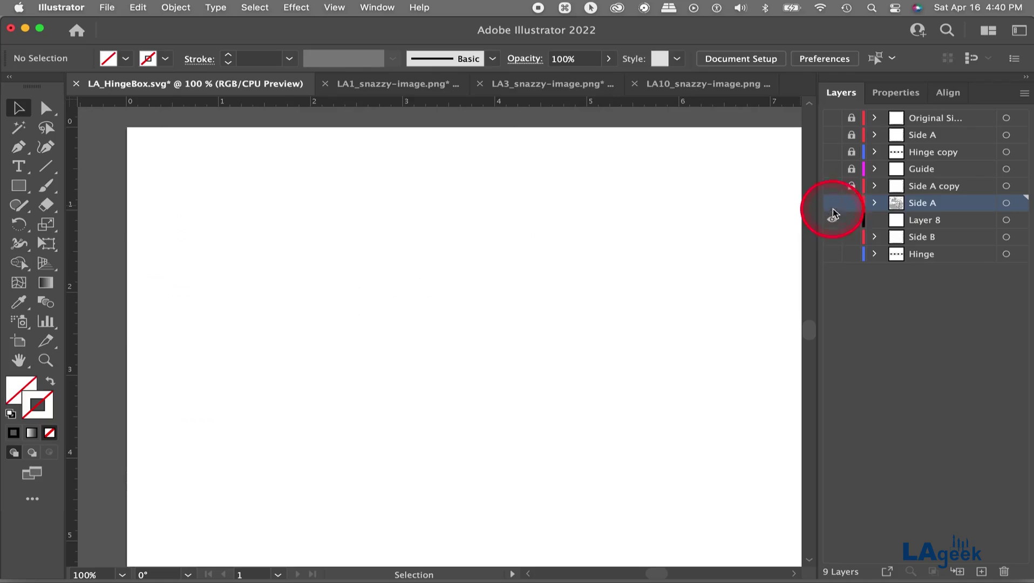
left_click(833, 236)
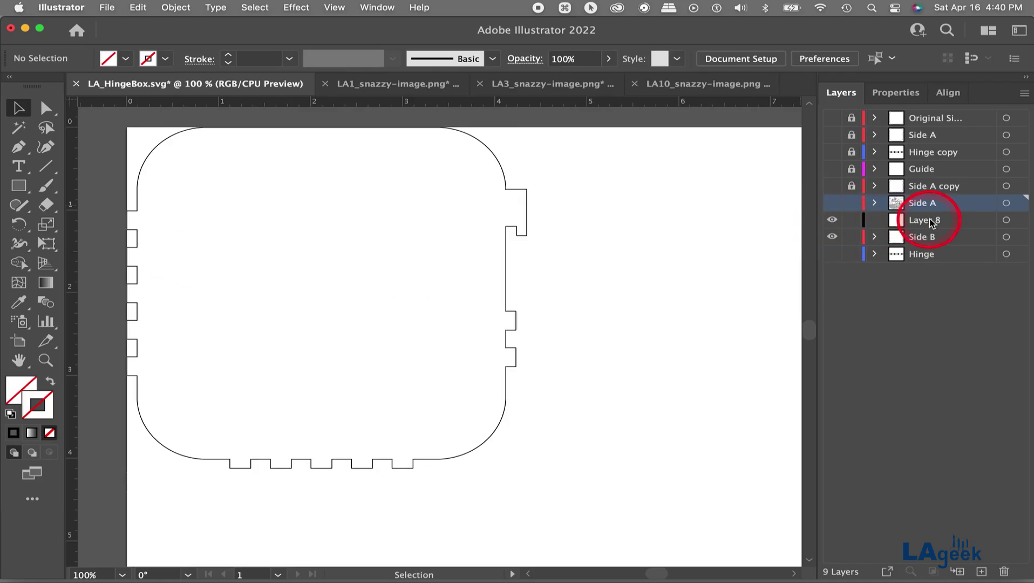
mouse_move(915, 239)
left_mouse_down()
mouse_move(919, 216)
mouse_move(914, 226)
left_mouse_up()
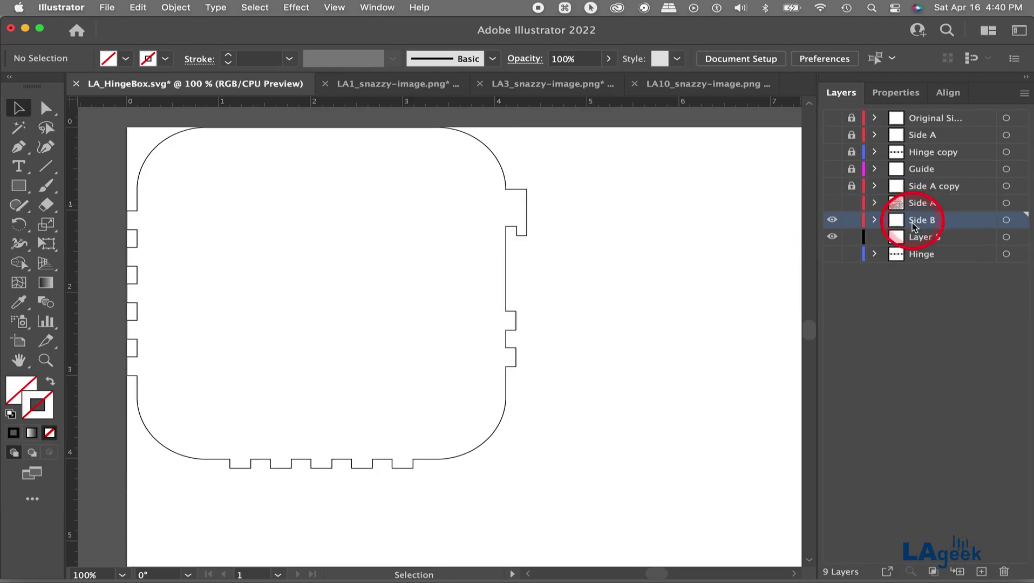
Reflect the Side B outline across the vertical axis and lock its layer.
left_click(1007, 219)
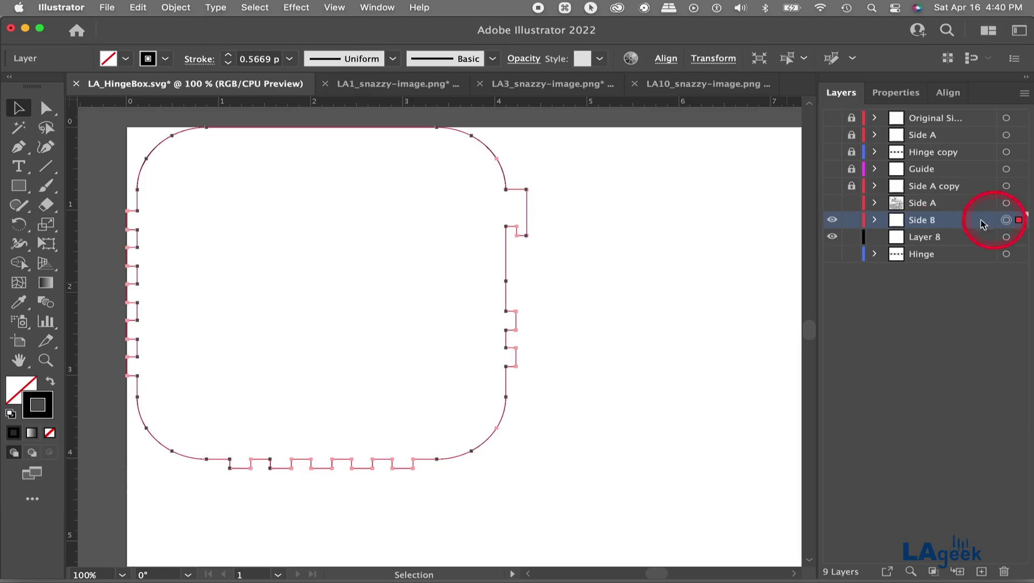
left_click(181, 8)
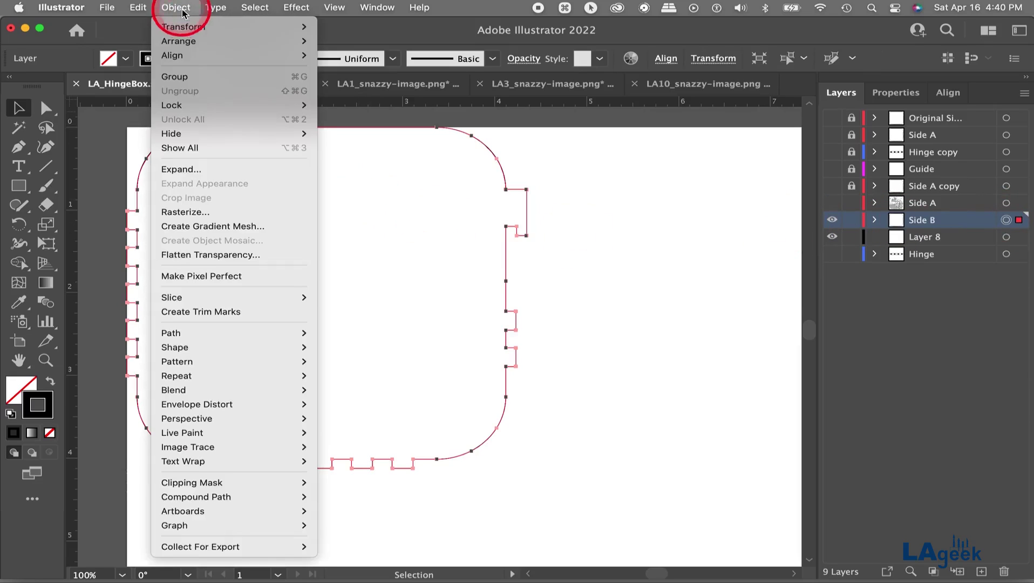
mouse_move(238, 27)
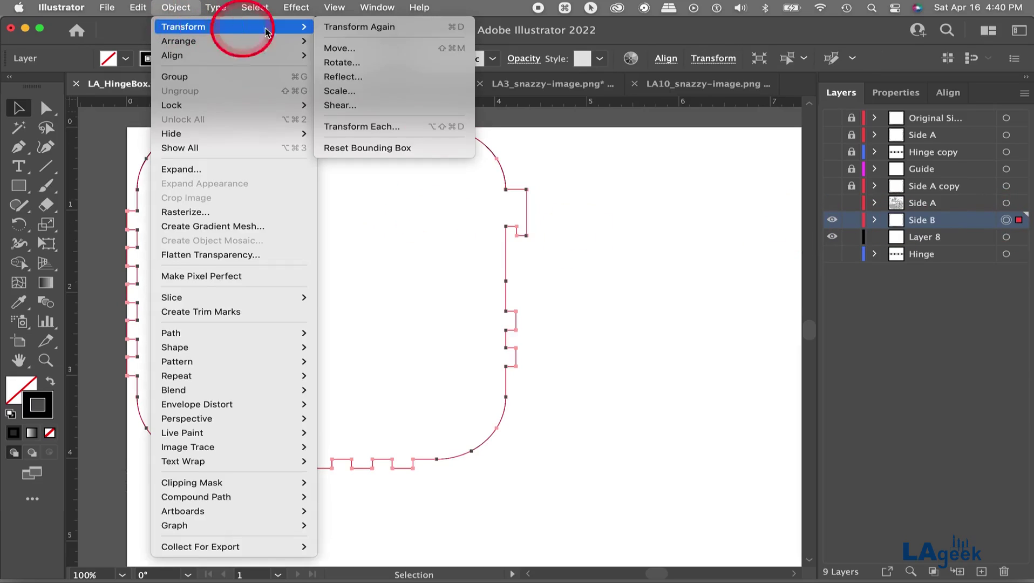
left_click(335, 78)
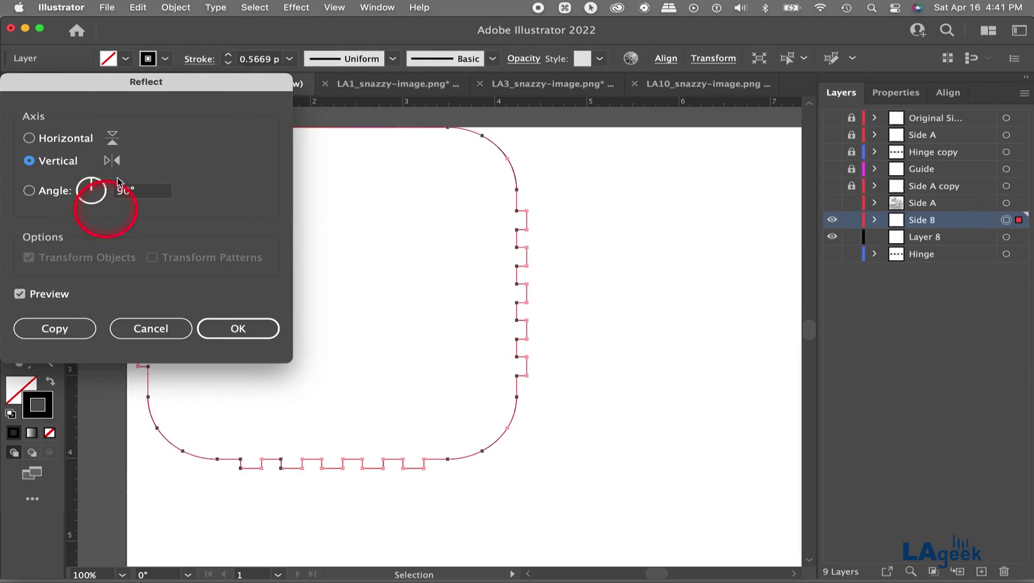
left_click_drag(119, 91, 355, 164)
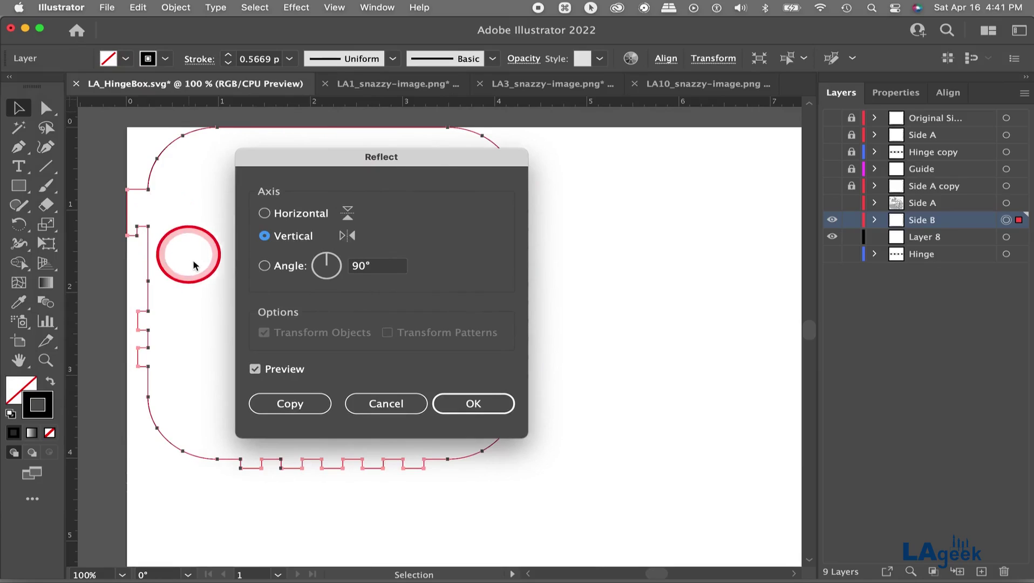
left_click(471, 403)
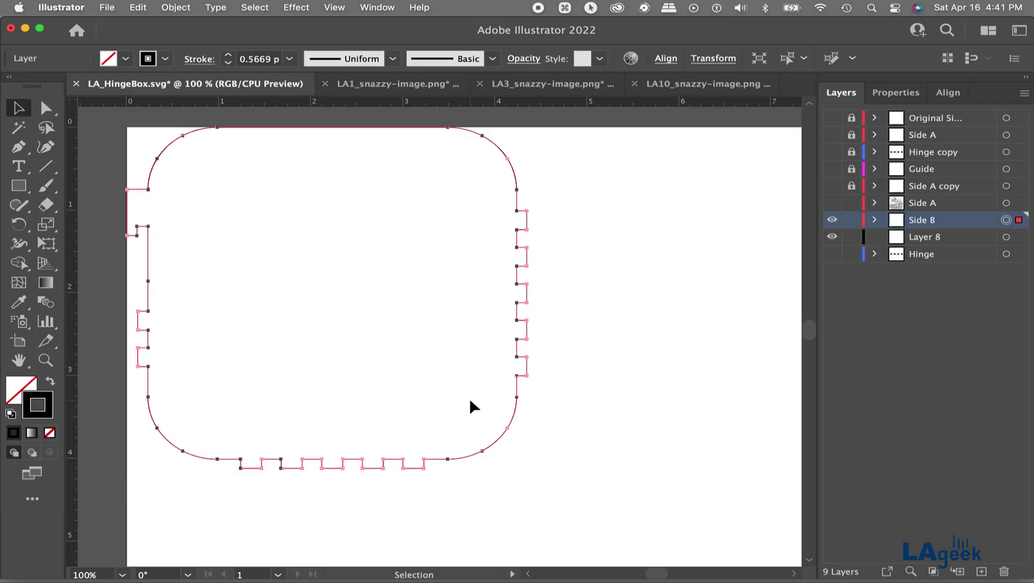
left_click(852, 221)
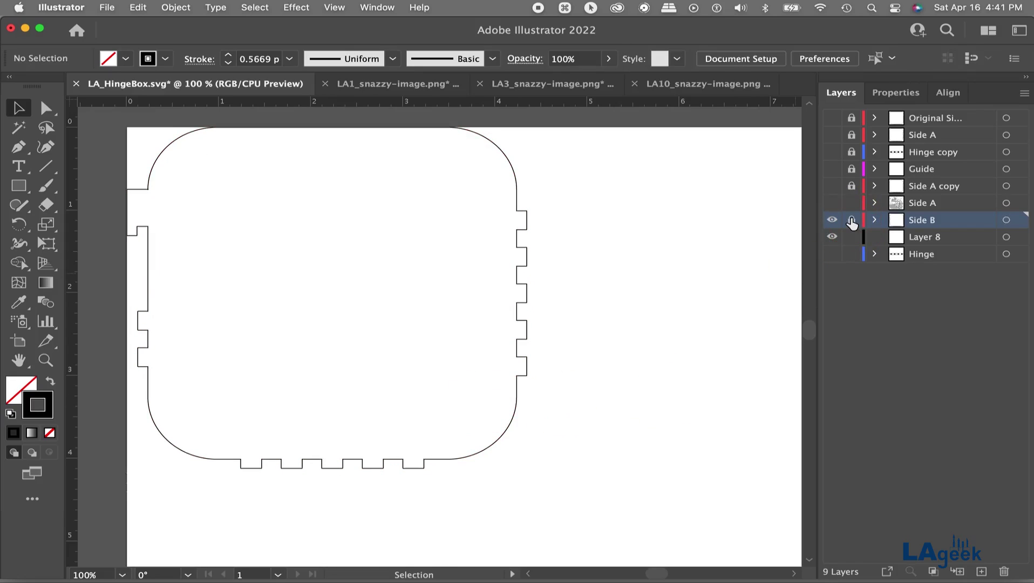
Copy the map from LA3_snazzy-image.png into Layer 8 of LA_HingeBox.svg and position it over the Side B outline.
left_click(567, 86)
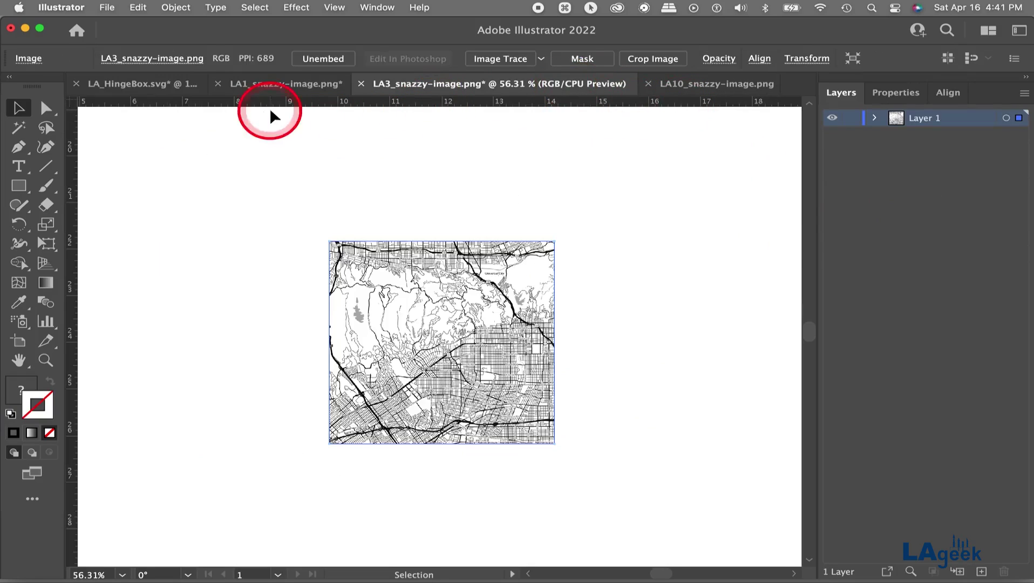
left_click(139, 9)
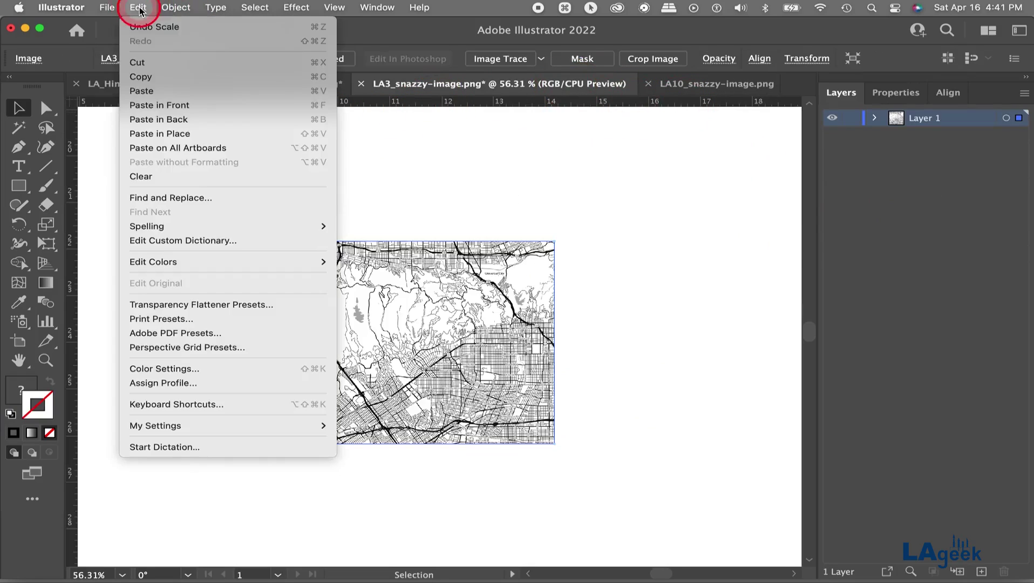
left_click(147, 78)
left_click(143, 85)
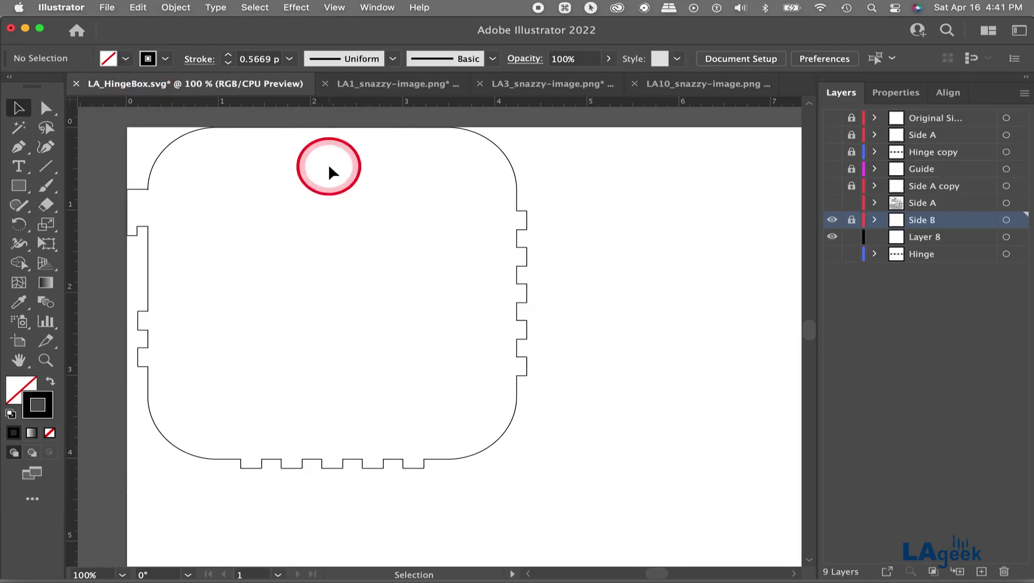
left_click(934, 241)
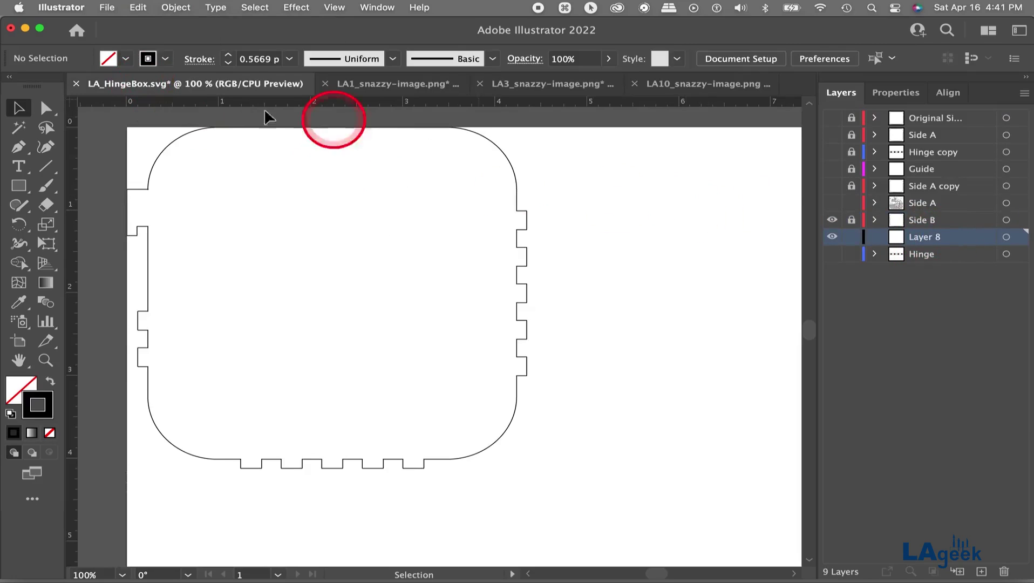
left_click(138, 7)
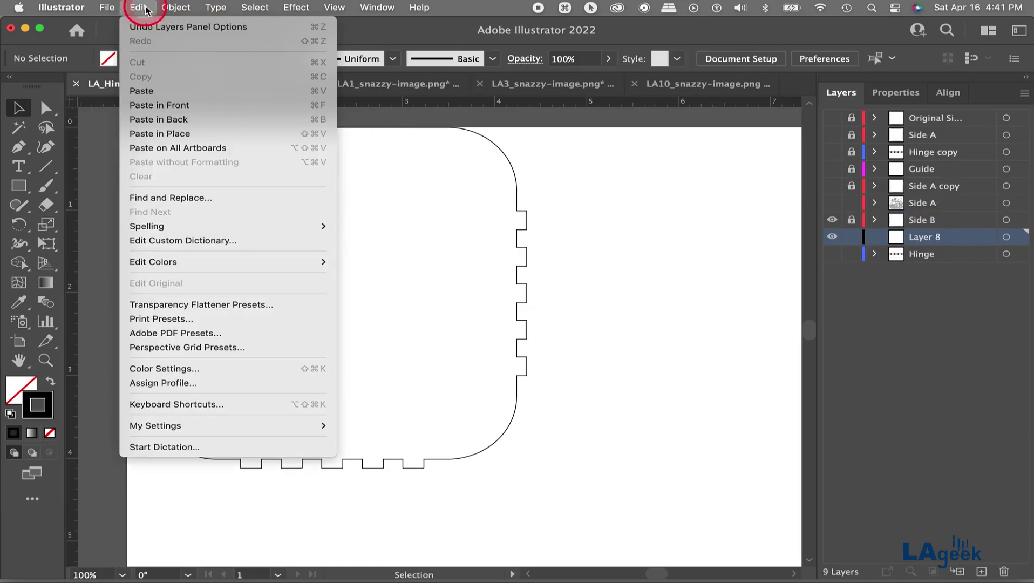
left_click(150, 97)
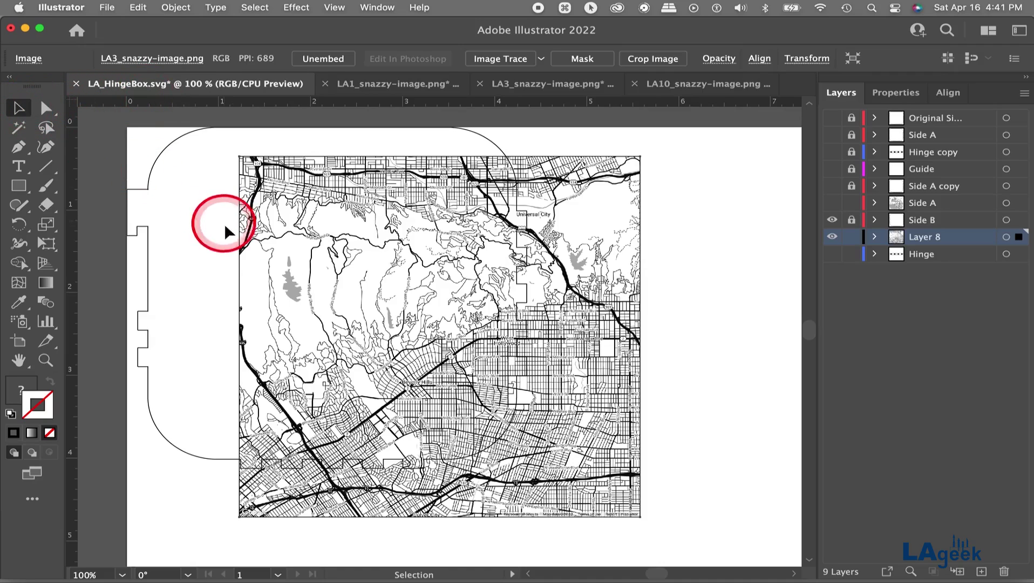
left_click(430, 337)
left_click_drag(430, 338, 332, 303)
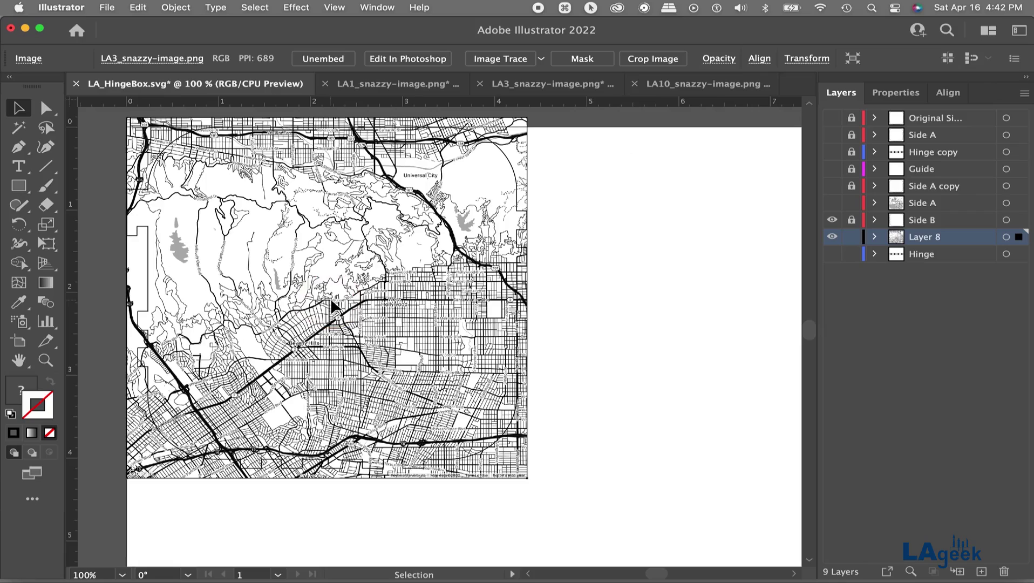
Duplicate the Side B layer directly below the upper locked Side A layer and rename the copy Side B.
left_click_drag(922, 220, 899, 145)
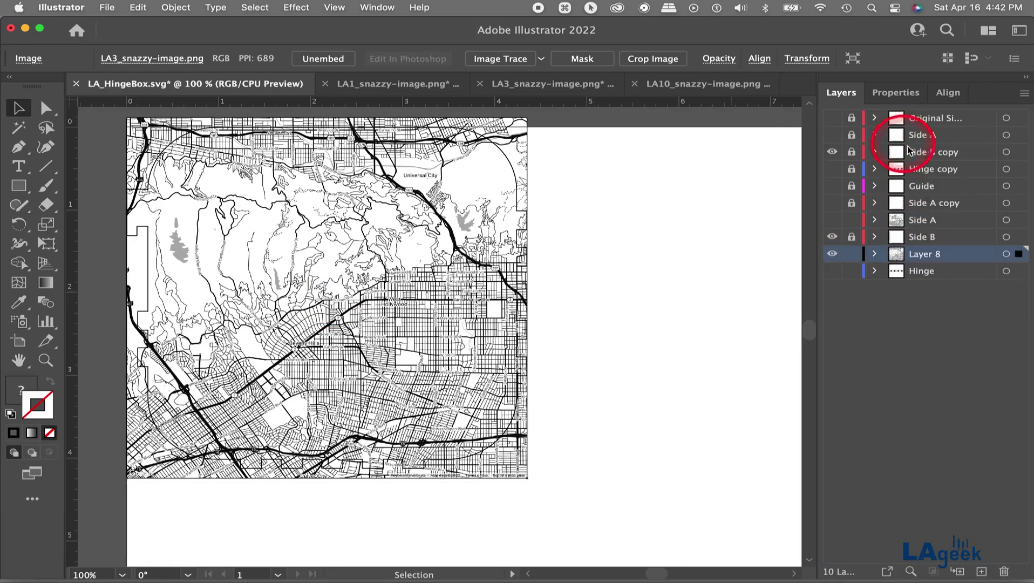
double_click(942, 151)
key("Right")
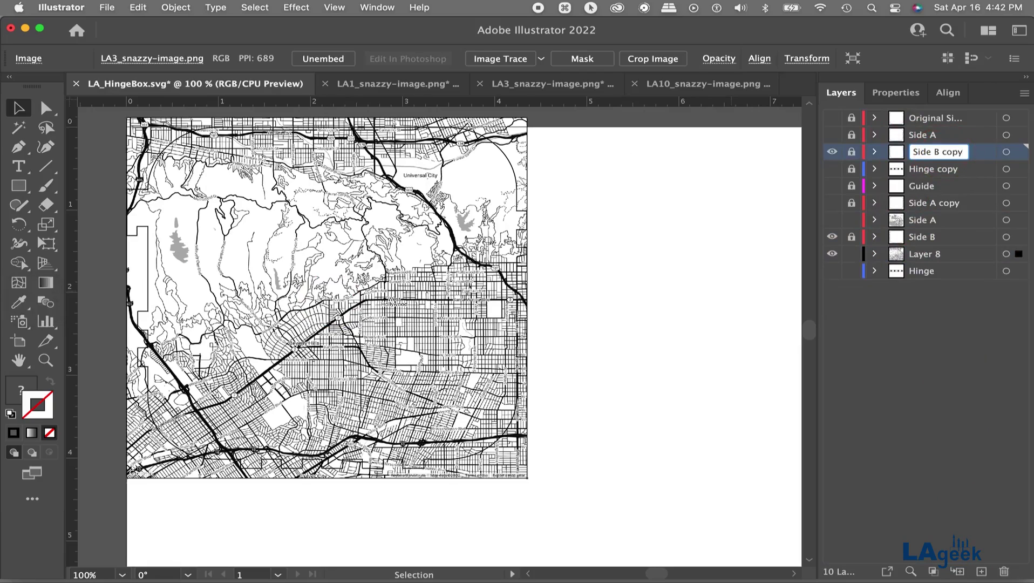
key("BackSpace")
key("BackSpace")
key("BackSpace")
key("BackSpace")
key("BackSpace")
key("Return")
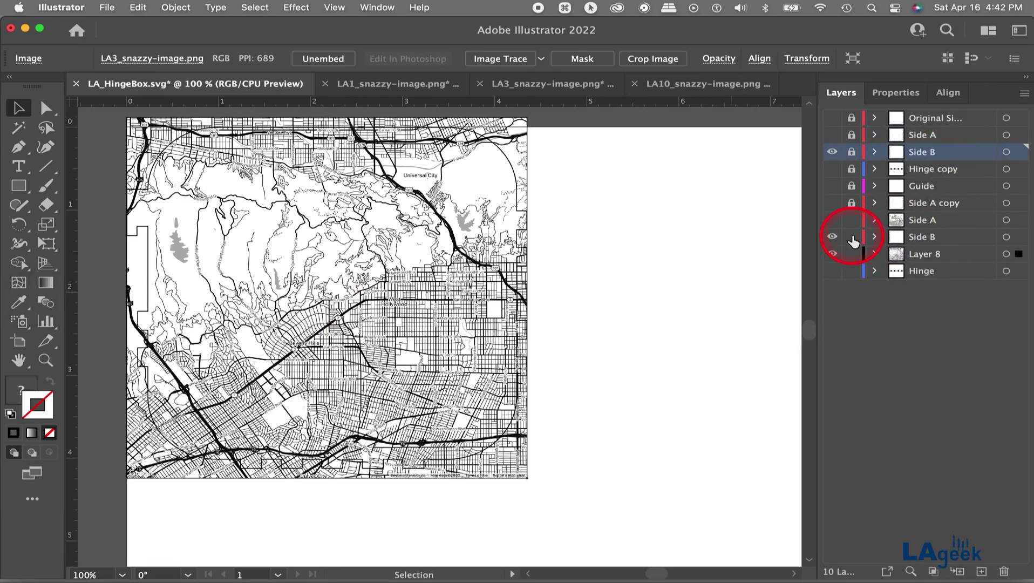
Select the unlocked Side B outline together with the Layer 8 map and make a clipping mask from them.
left_click(1007, 238)
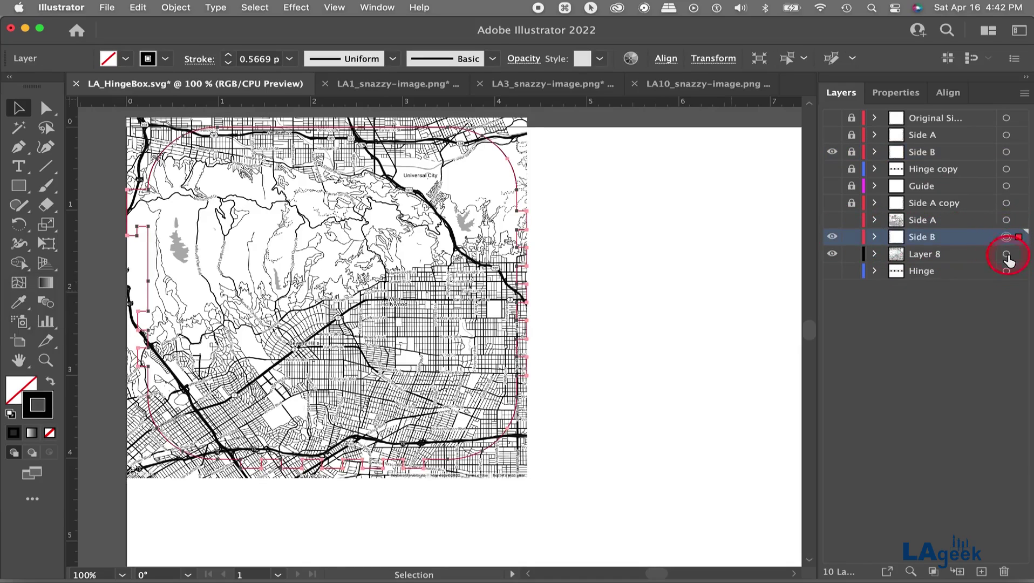
left_click(1007, 253, "shift")
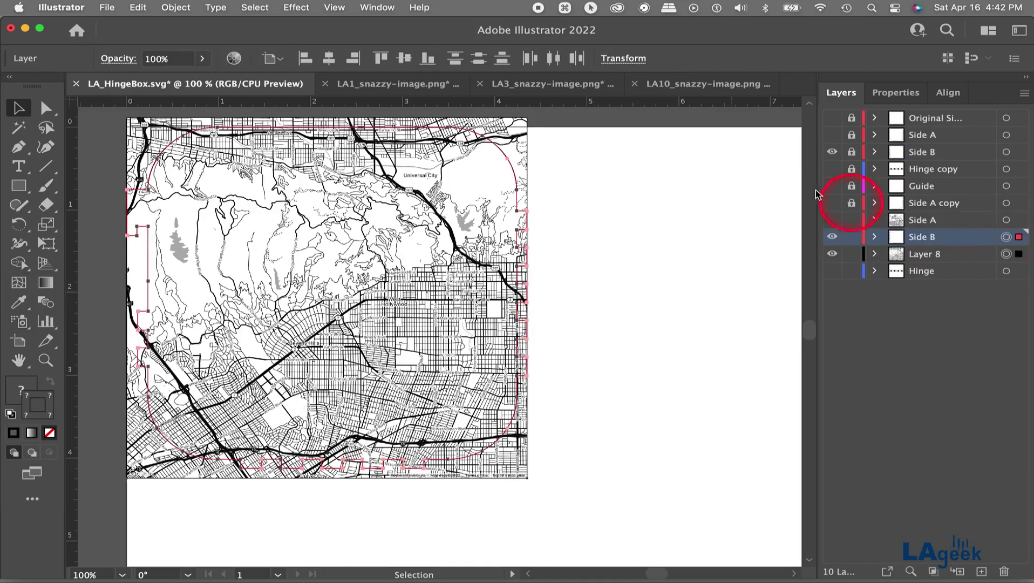
left_click(175, 8)
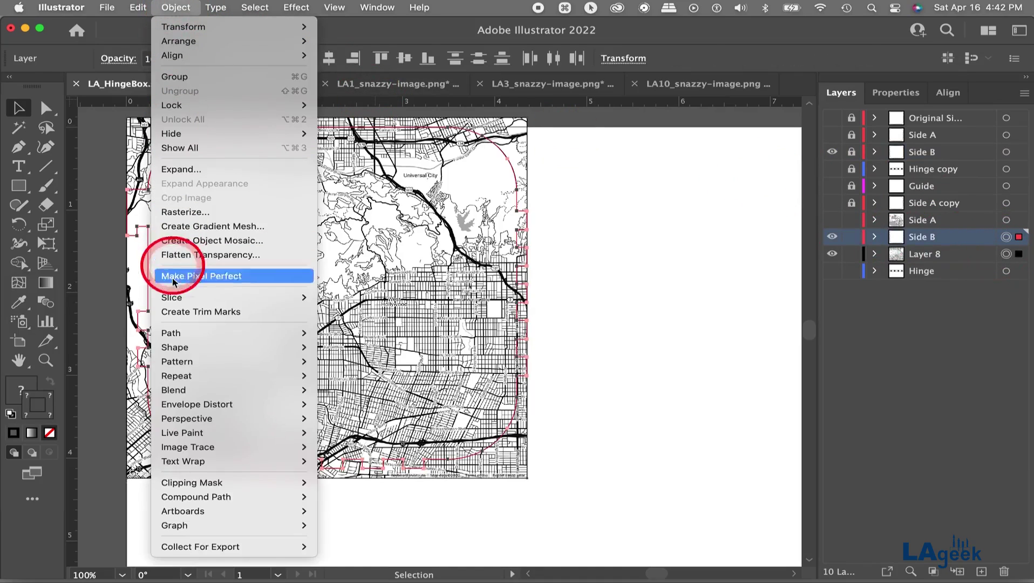
mouse_move(238, 482)
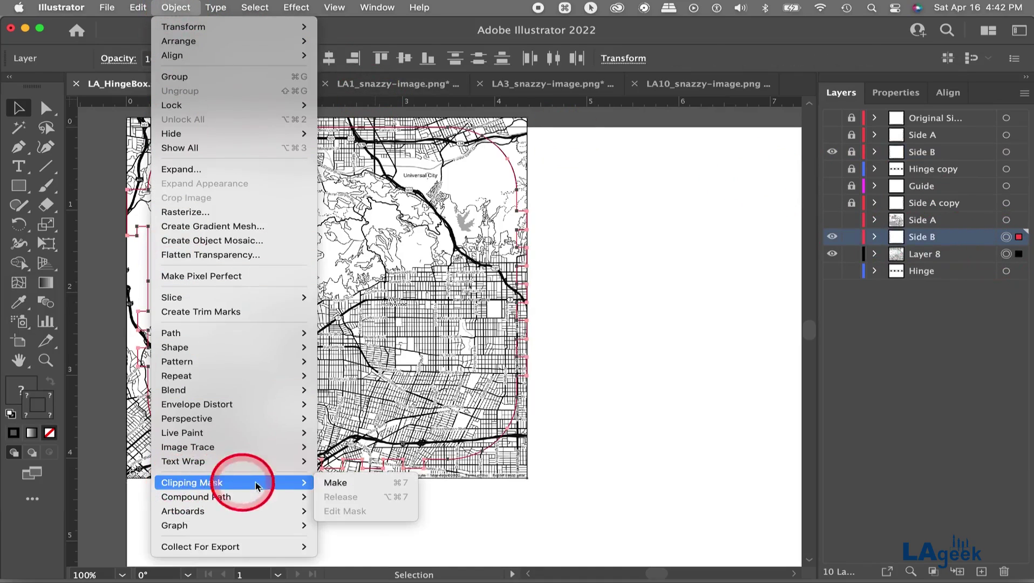
left_click(340, 486)
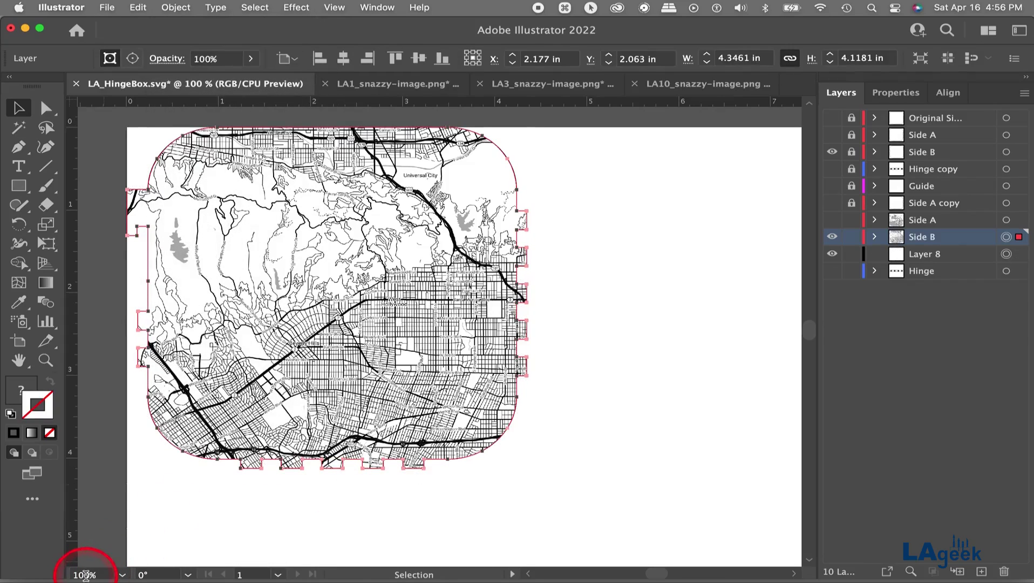
Show the Hinge layer and move the clipped Side B map horizontally to about X 6.78 in, above the hinge strip.
left_click(86, 575)
type("50")
key("Return")
key("space")
left_click_drag(380, 505, 269, 376)
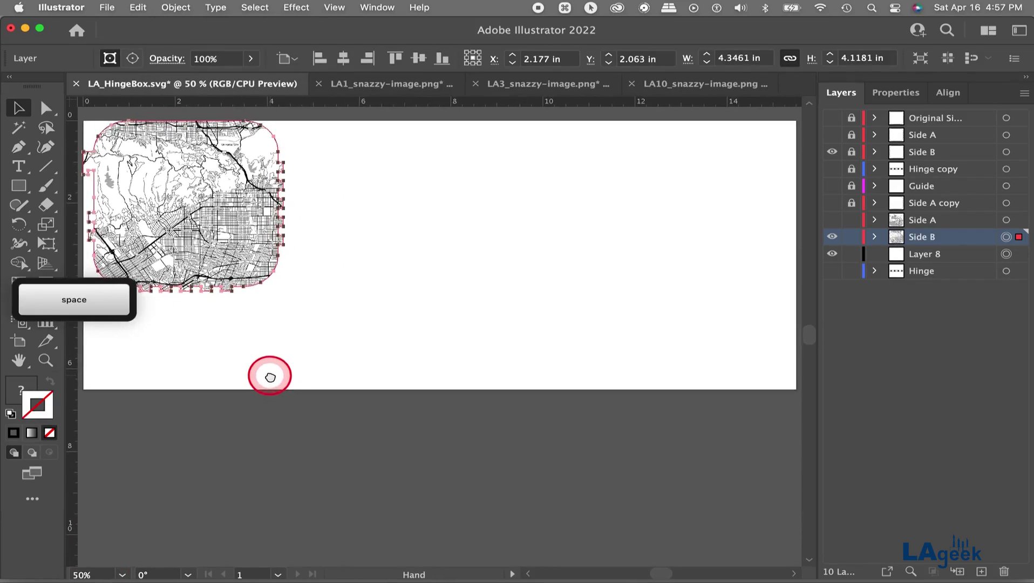
left_click(833, 271)
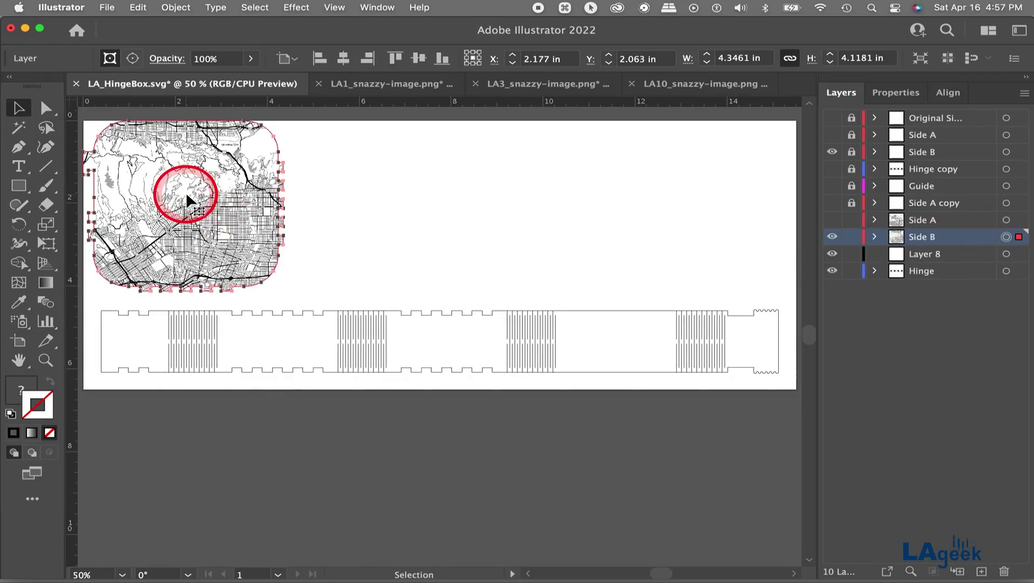
left_click_drag(213, 204, 401, 198)
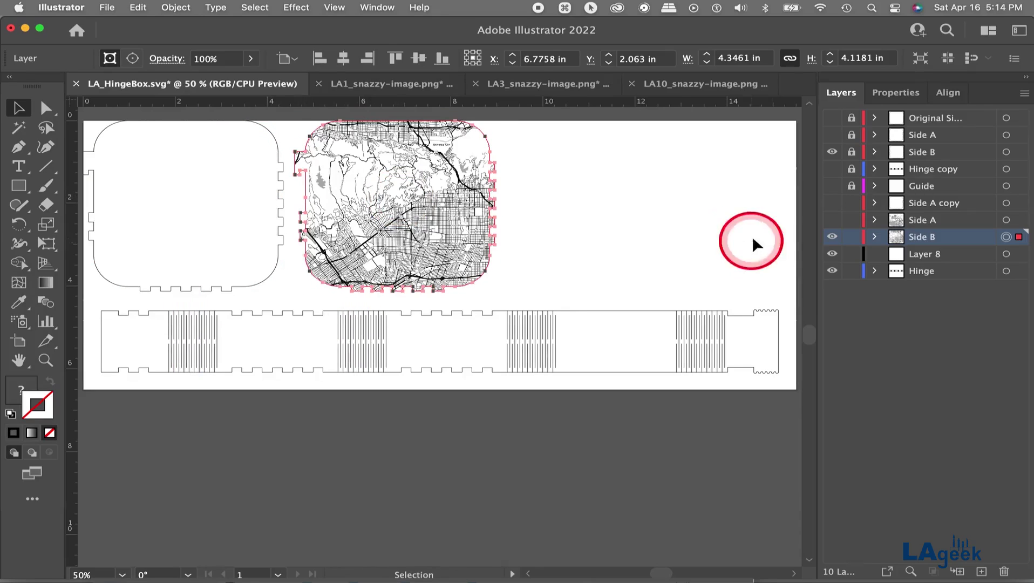
Hide the upper locked Side B layer, show the Side A copy and clipped Side A layers, and deselect everything.
left_click(832, 152)
left_click_drag(832, 203, 833, 229)
left_click(724, 224)
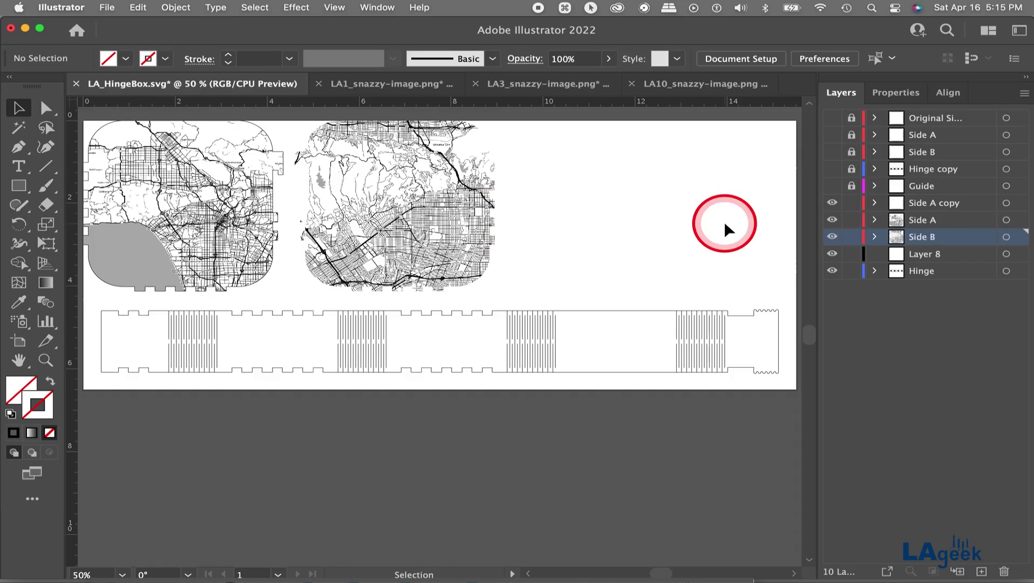
Lock and hide the clipped Side A and Side B layers, with the Side A copy layer hidden too.
left_click(852, 237)
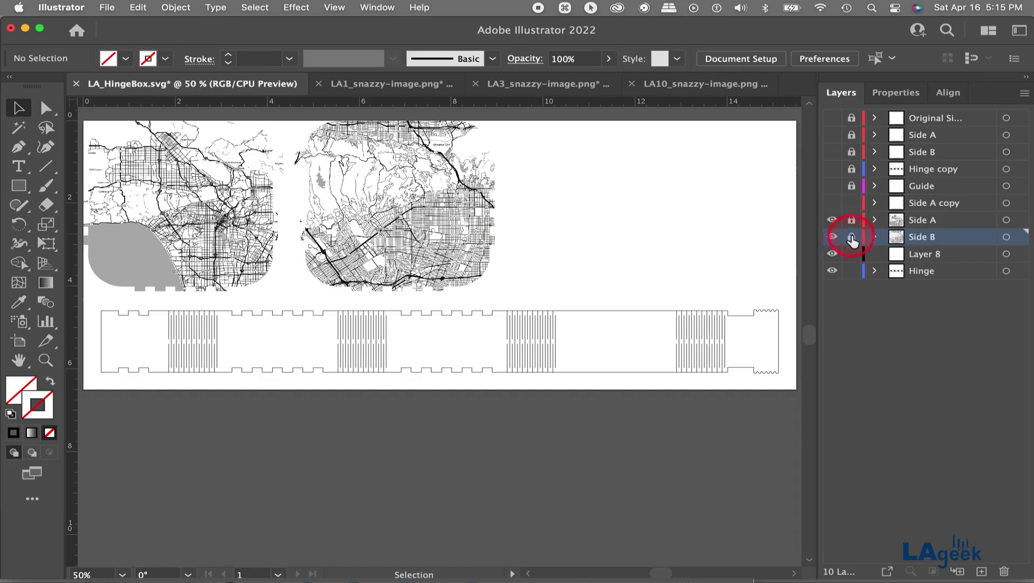
left_click(832, 221)
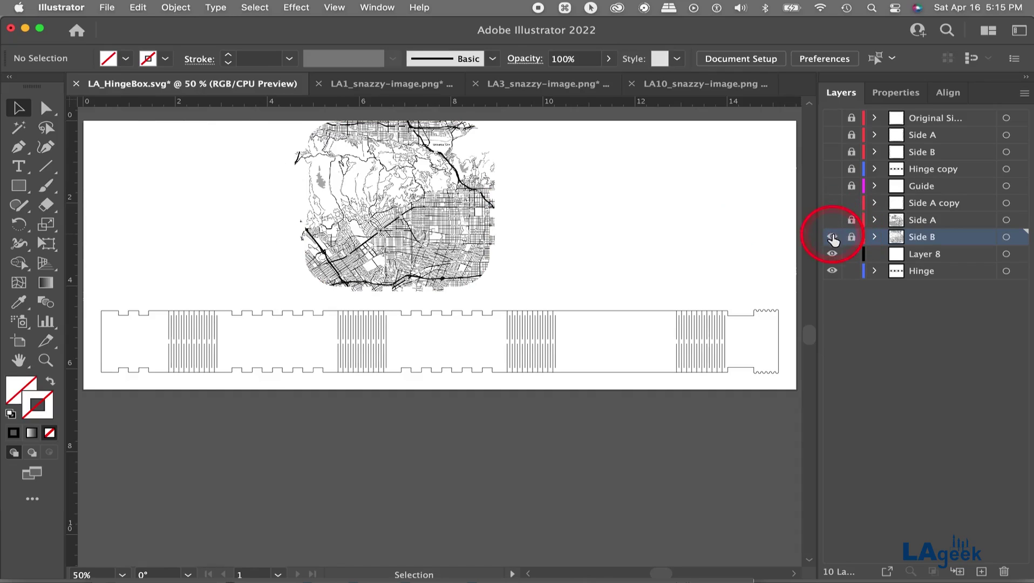
left_click(832, 238)
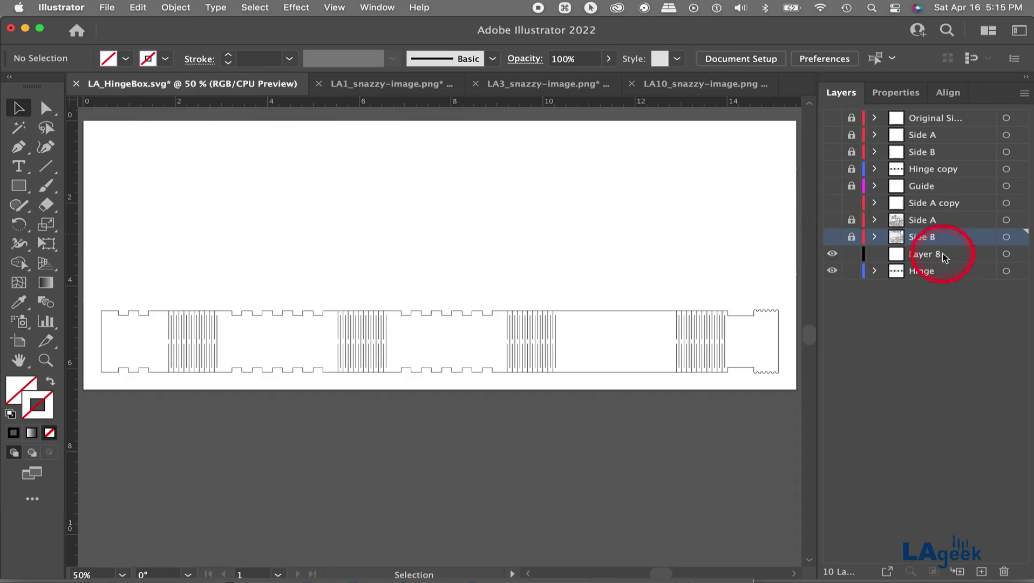
Select the outline path inside the Hinge layer and copy its width value.
left_click(886, 271)
left_click(875, 270)
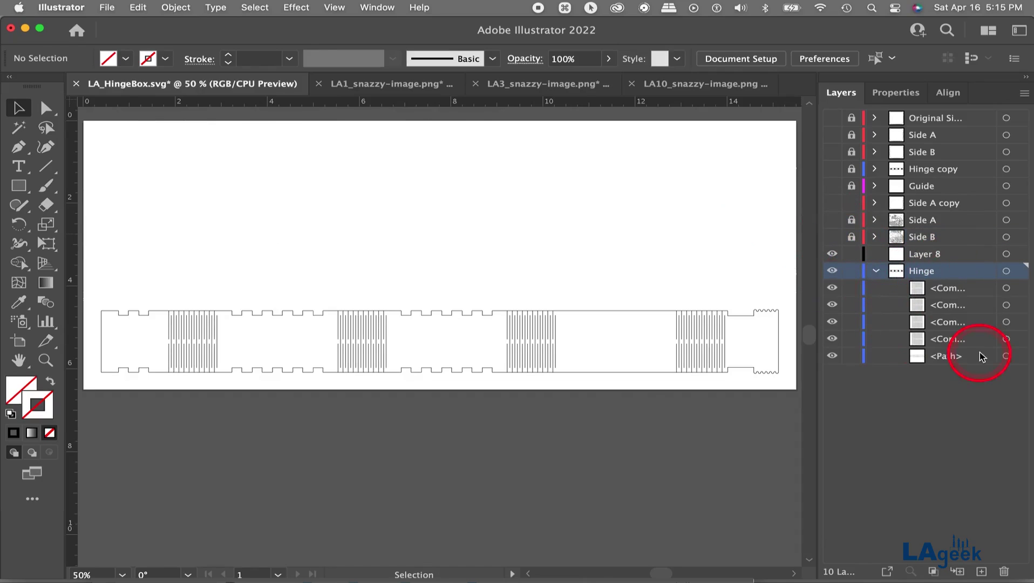
left_click(1007, 356)
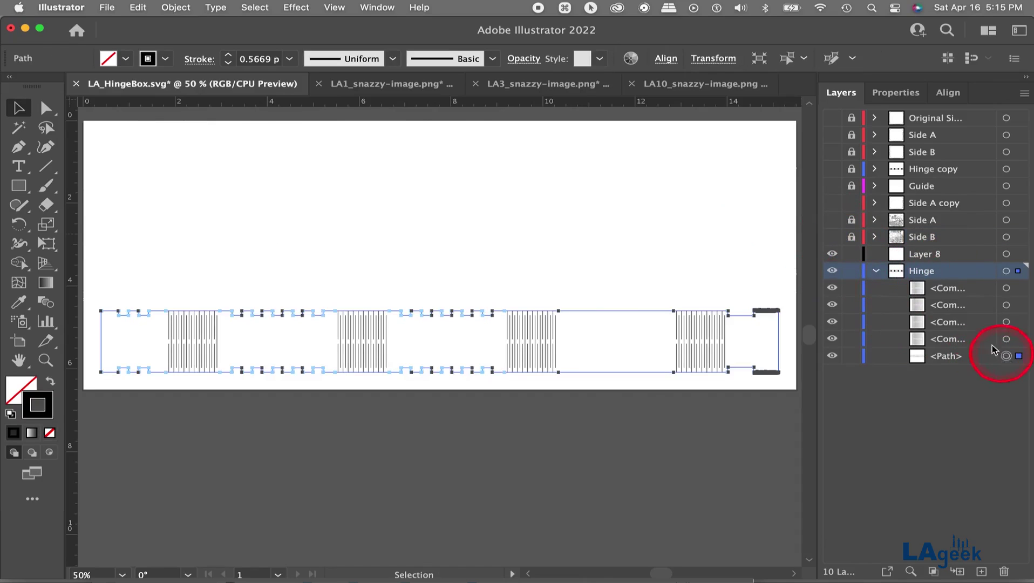
left_click(895, 93)
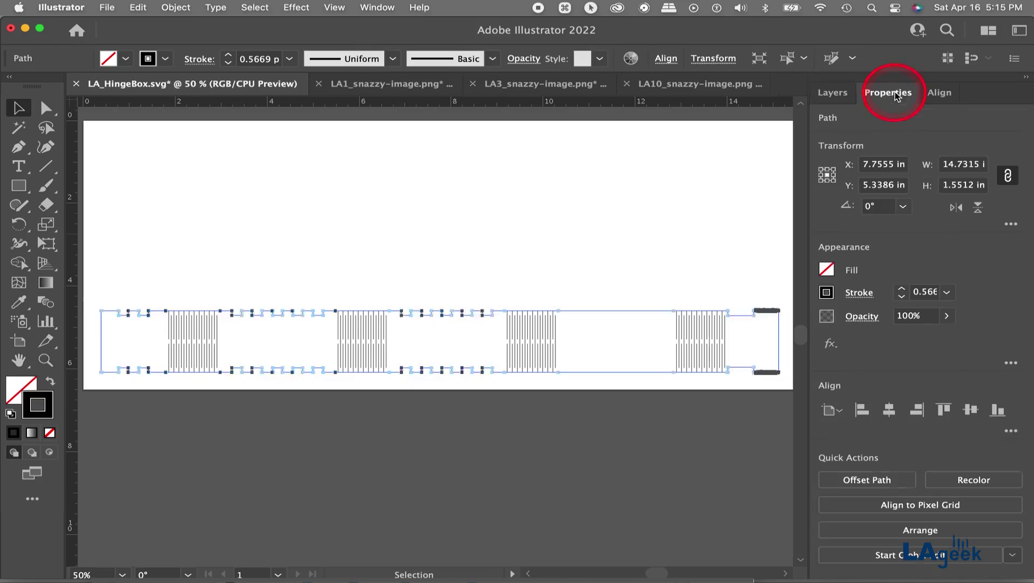
left_click(964, 165)
key("super+c")
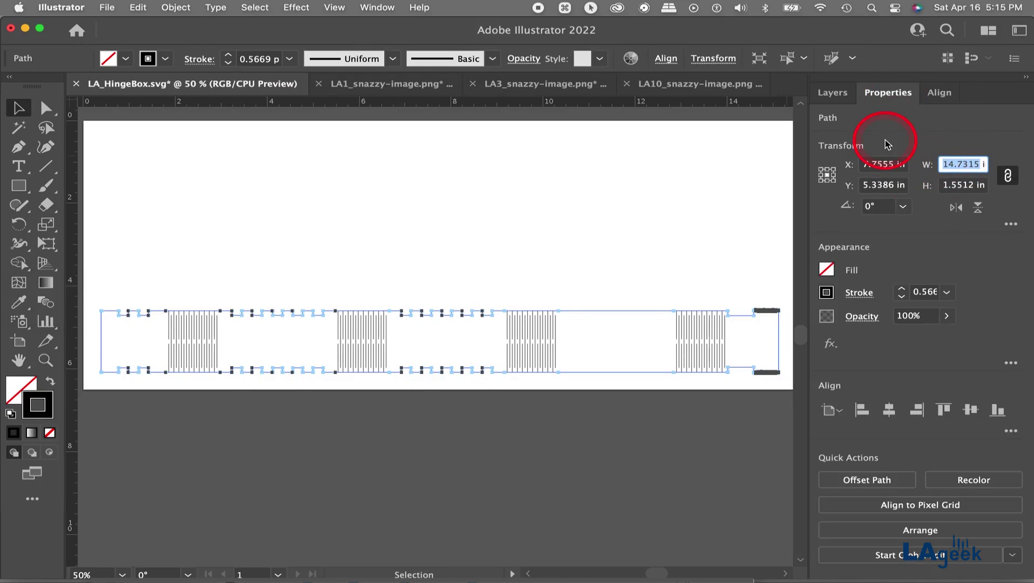
Scale the map in LA10_snazzy-image.png proportionally to the copied hinge width of 14.7315 in.
left_click(687, 85)
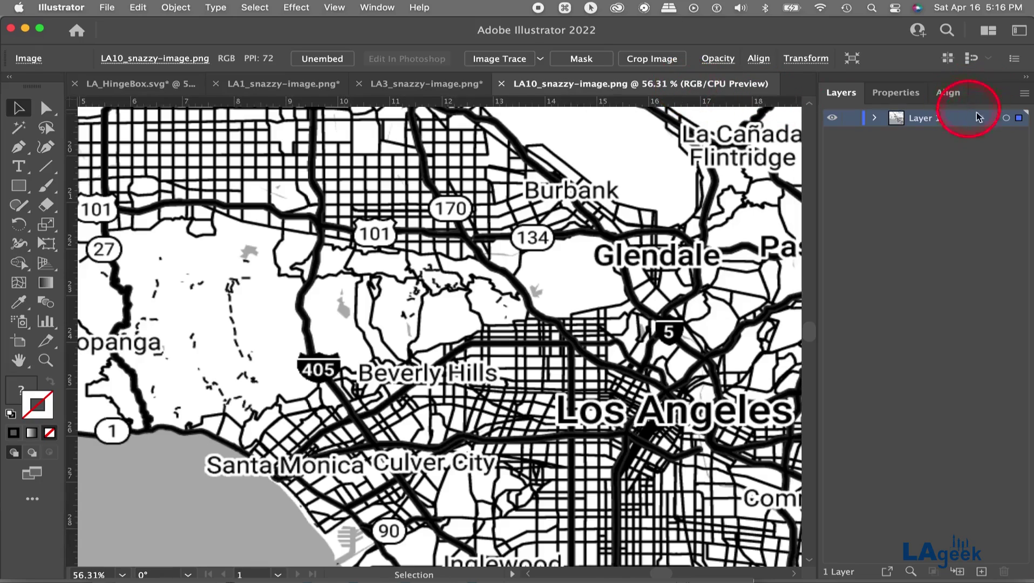
left_click(1006, 118)
left_click(896, 93)
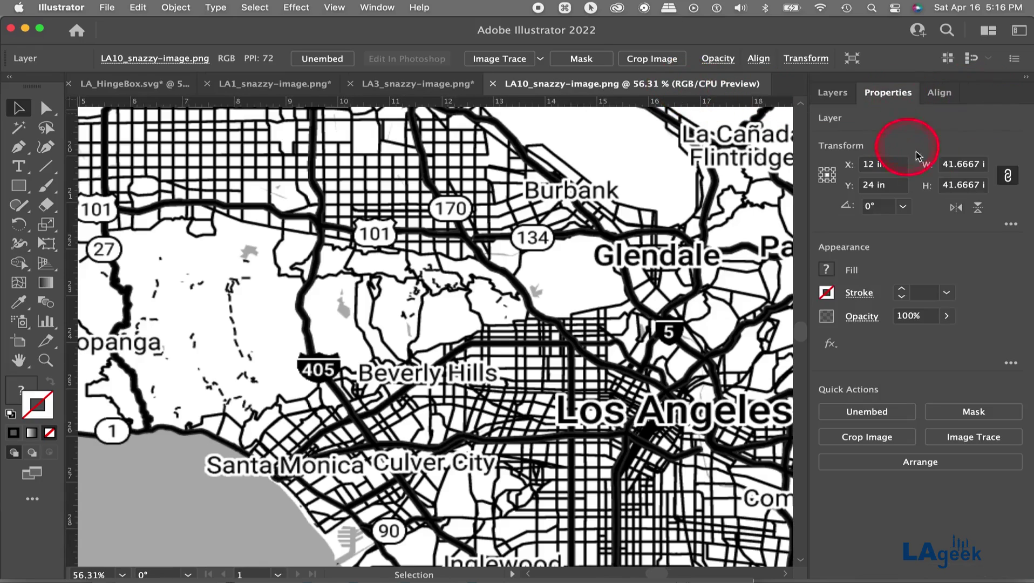
left_click(955, 166)
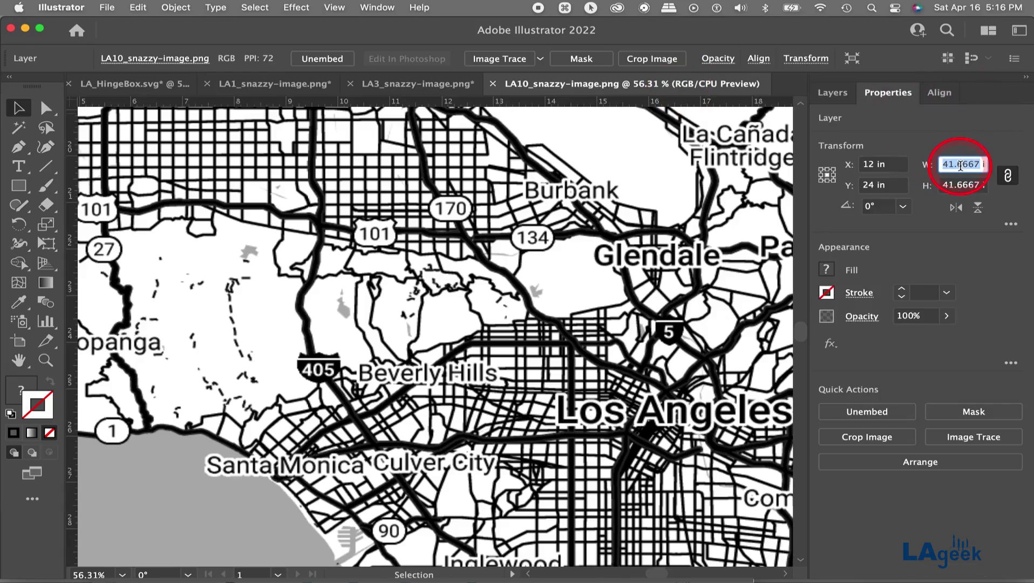
key("super+v")
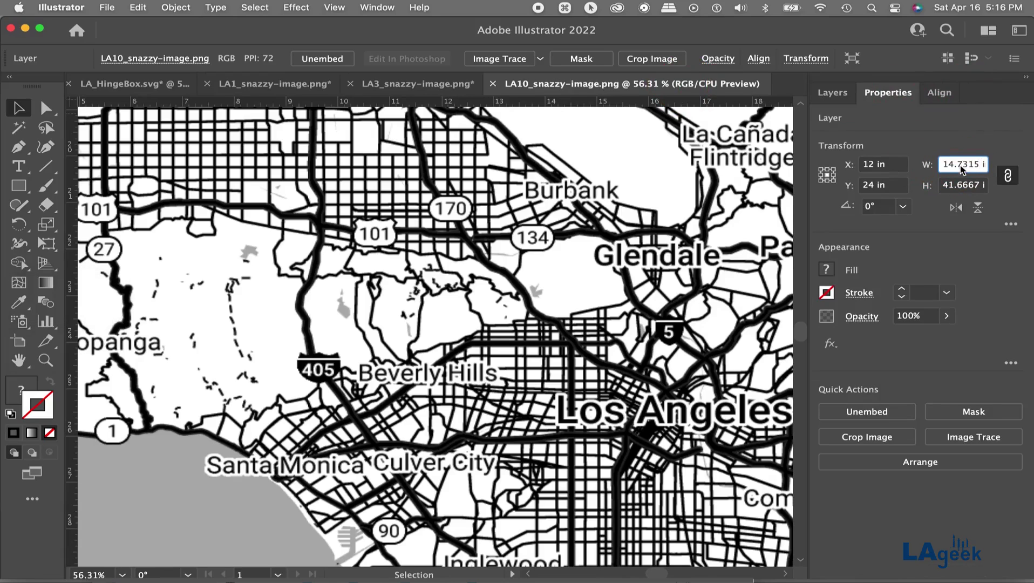
key("Return")
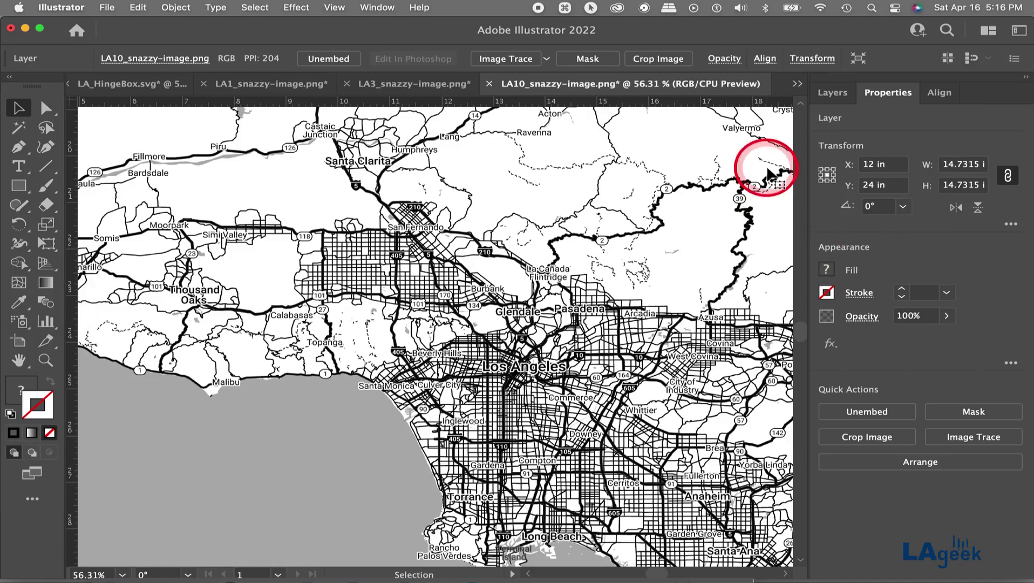
Copy the resized LA10 map into Layer 8 of LA_HingeBox.svg, with Layer 8 moved directly below the Hinge layer.
left_click(834, 93)
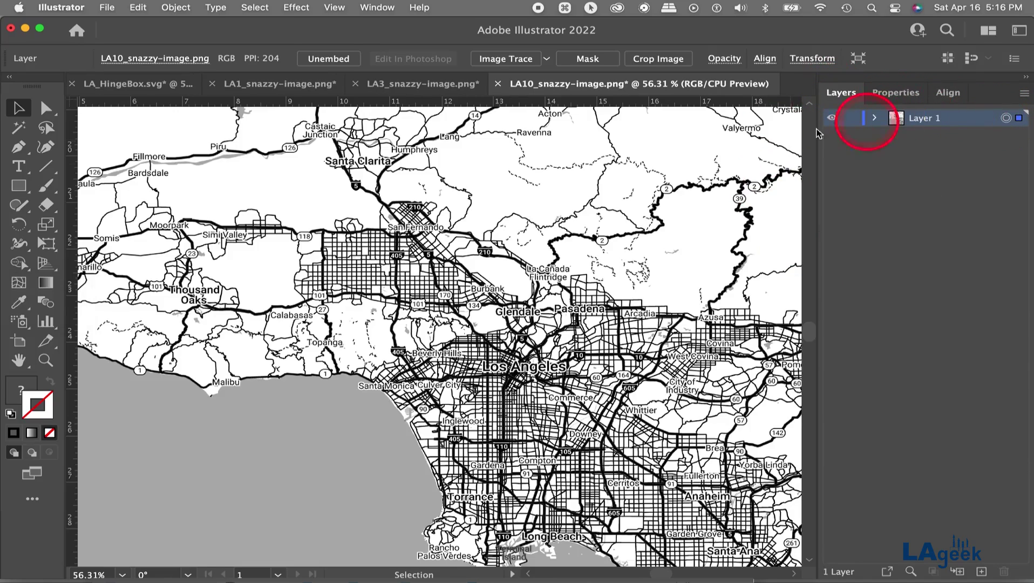
left_click(138, 7)
left_click(141, 77)
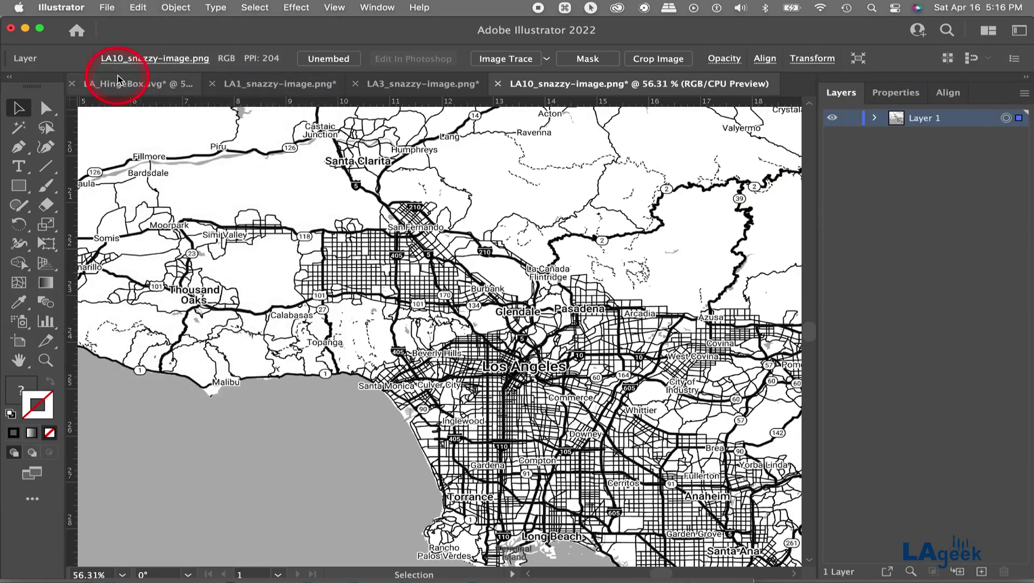
left_click(119, 76)
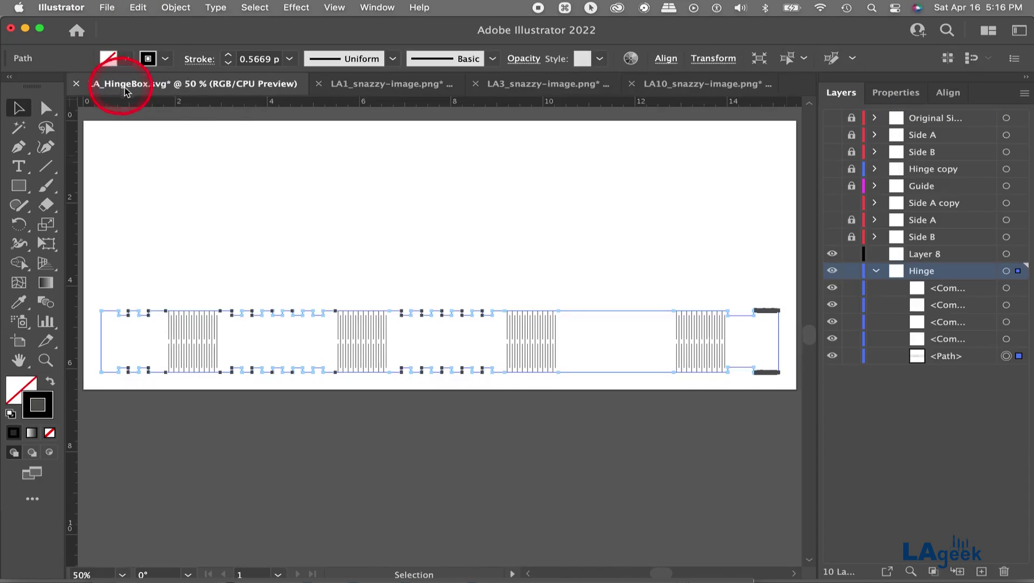
left_click(877, 272)
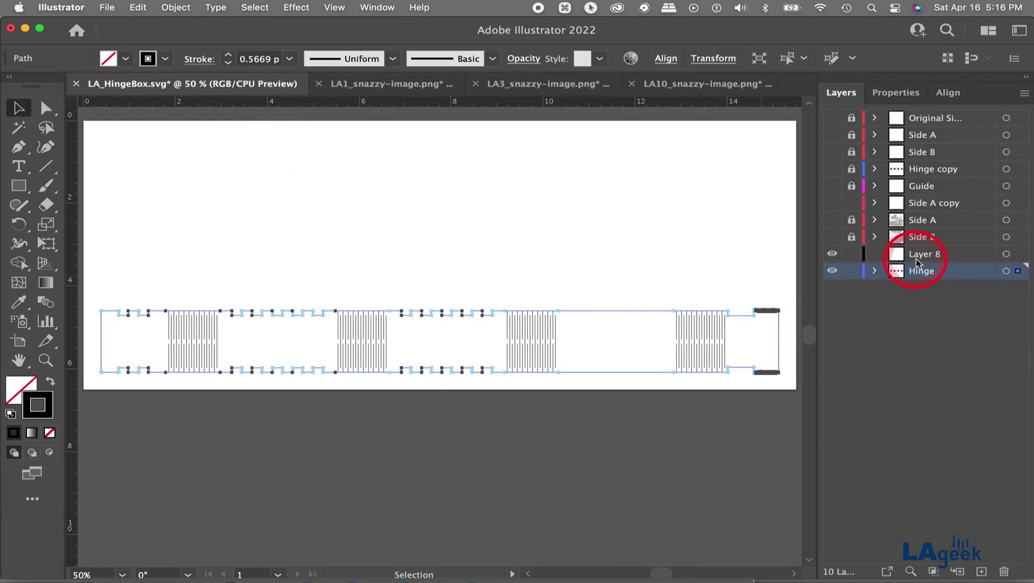
left_click_drag(916, 258, 913, 270)
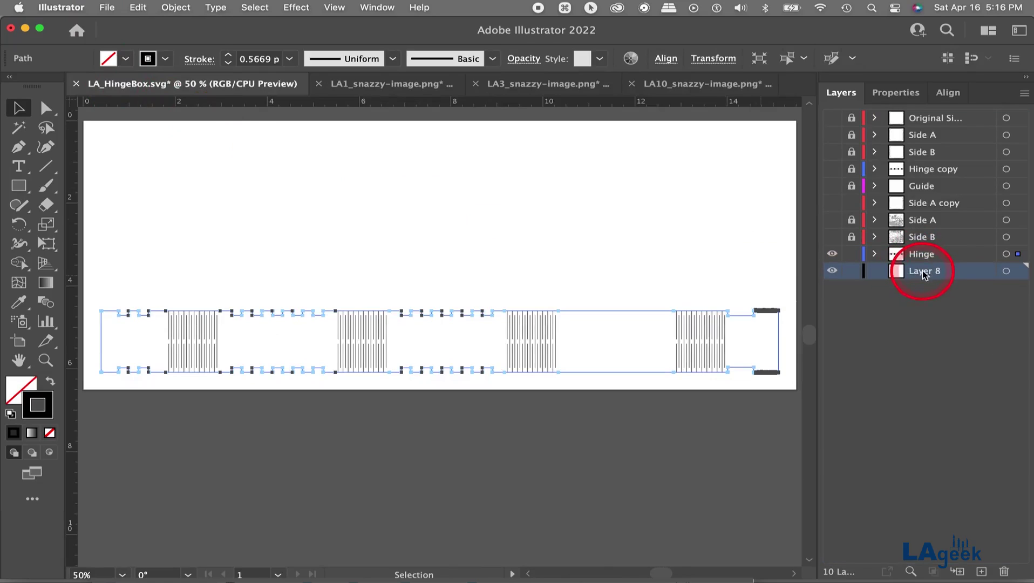
key("super+v")
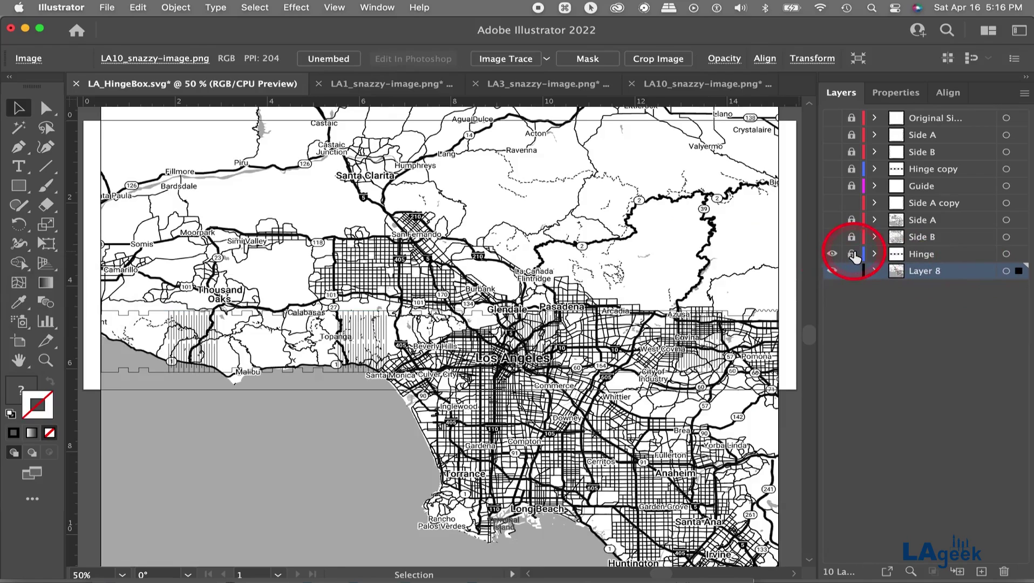
With the Hinge layer locked, select the Layer 8 map and nudge it upward behind the hinge strip.
left_click(1007, 271)
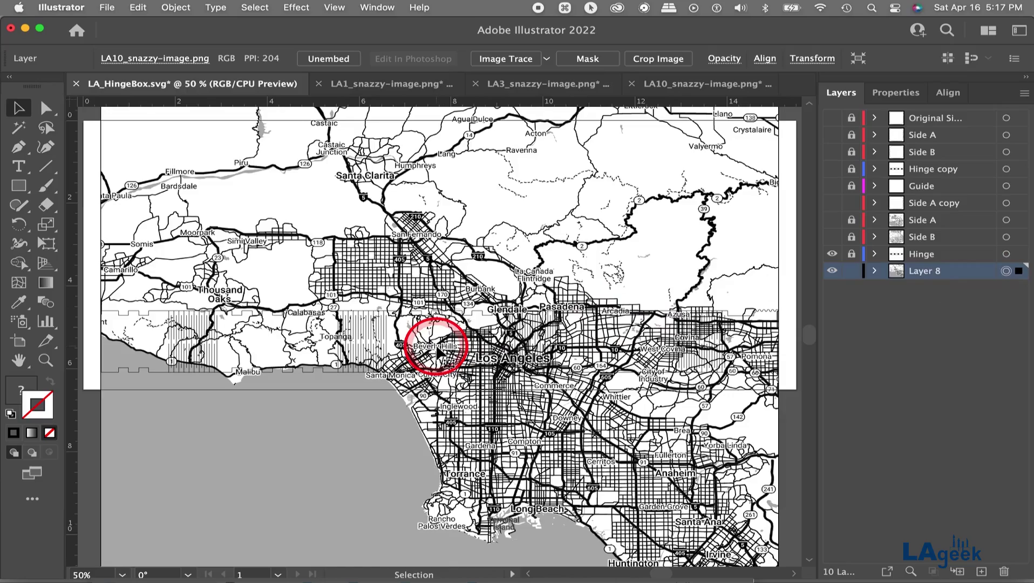
key("Up")
key("Up")
key("Up")
key("Up")
key("Up")
key("Up")
key("Up")
key("Up")
key("Up")
key("Up")
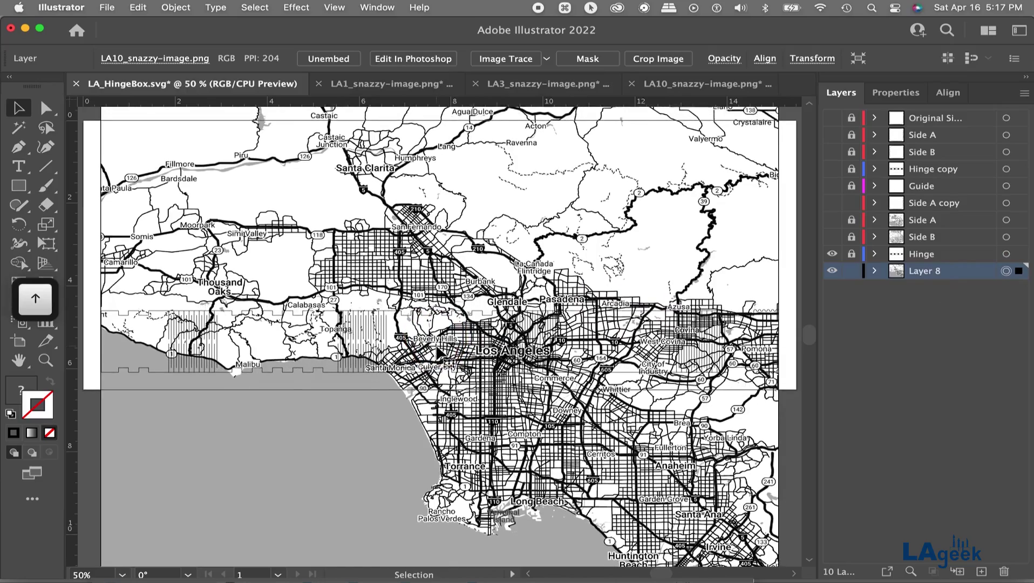
key("Up")
key("Up")
key("Up")
key("Up")
key("Up")
key("Up")
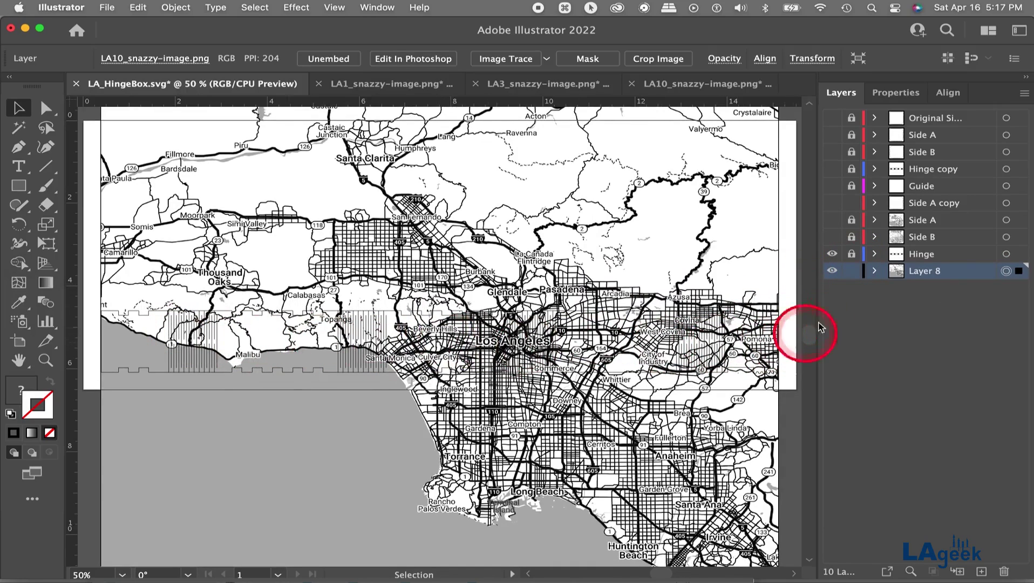
Unlock the Hinge layer, create a new layer directly above it, and move the hinge's outline path into the new layer.
left_click(852, 255)
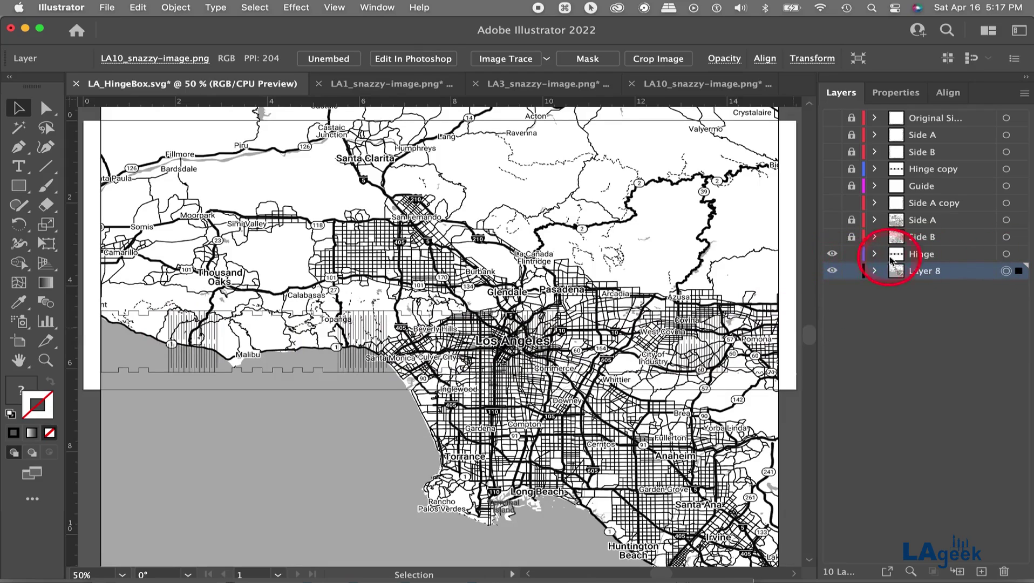
left_click(875, 255)
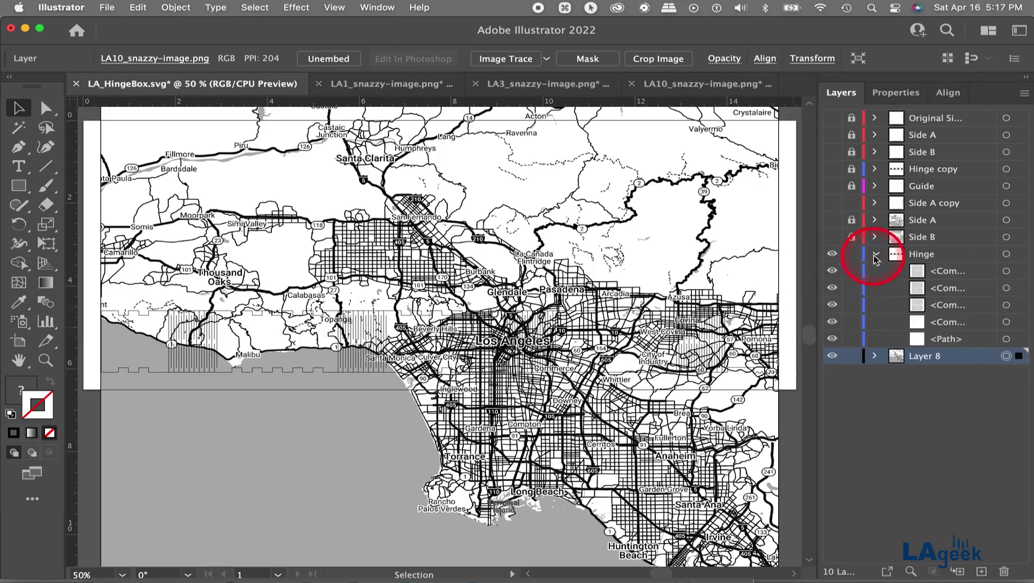
left_click(942, 255)
left_click(982, 571)
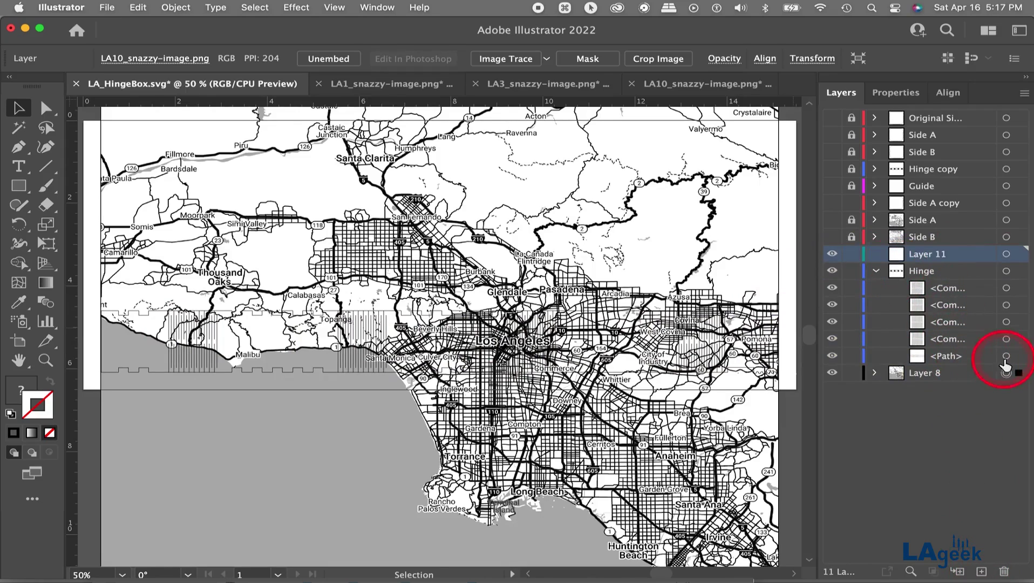
left_click(1007, 357)
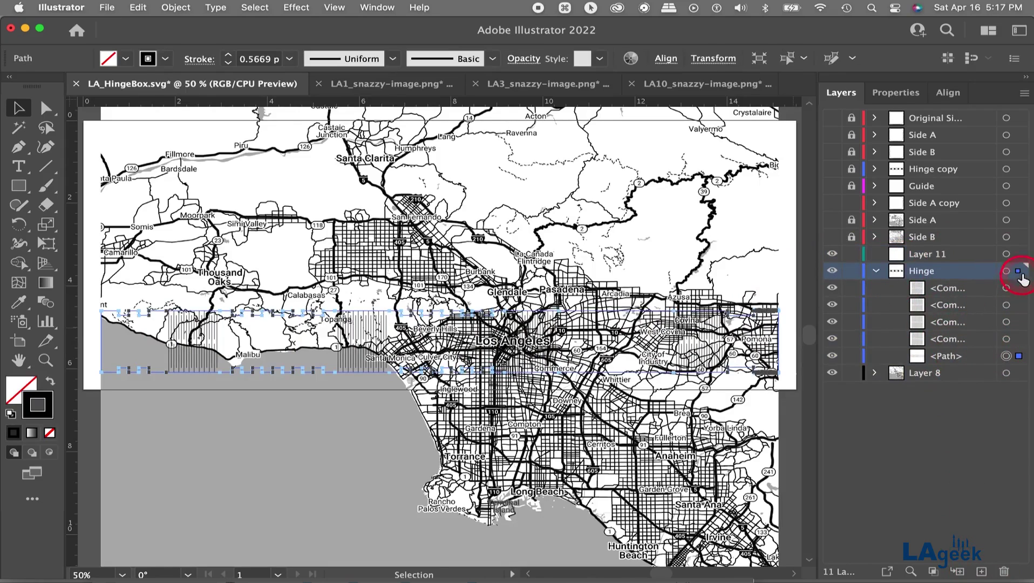
left_click_drag(1022, 267, 1019, 255)
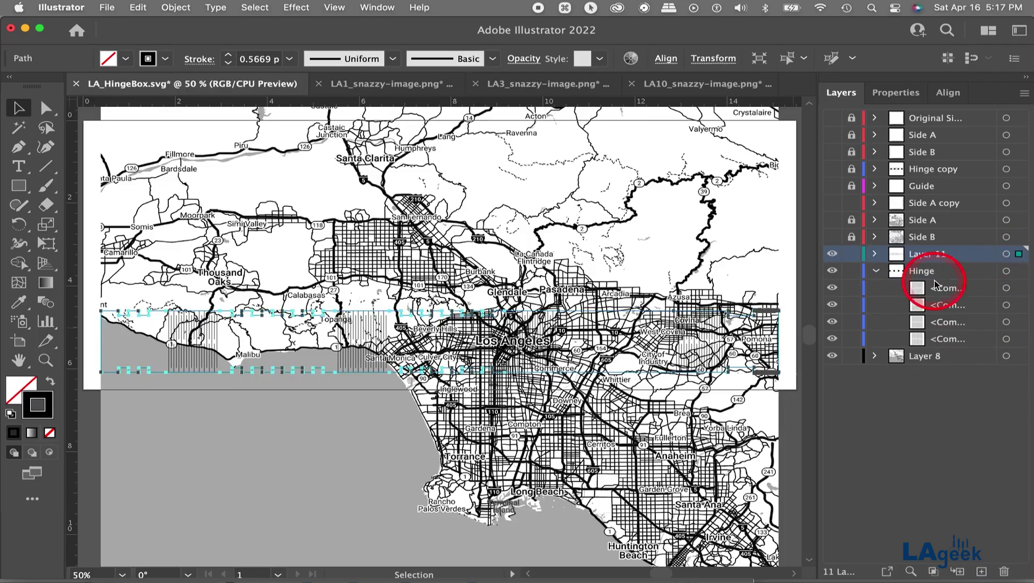
Hide the collapsed Hinge layer and rename Layer 11 as Hinge Outline.
left_click(876, 271)
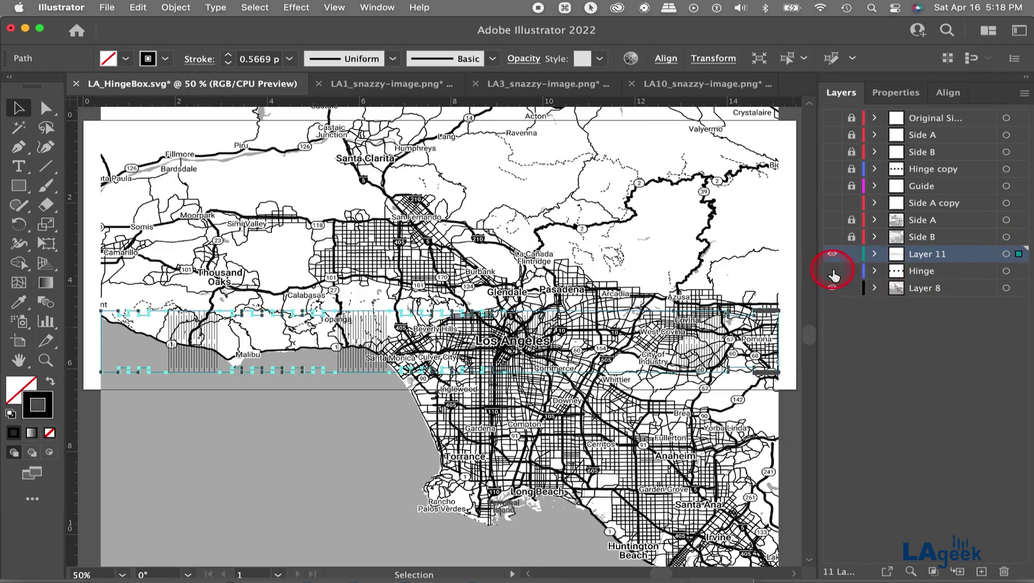
left_click(833, 270)
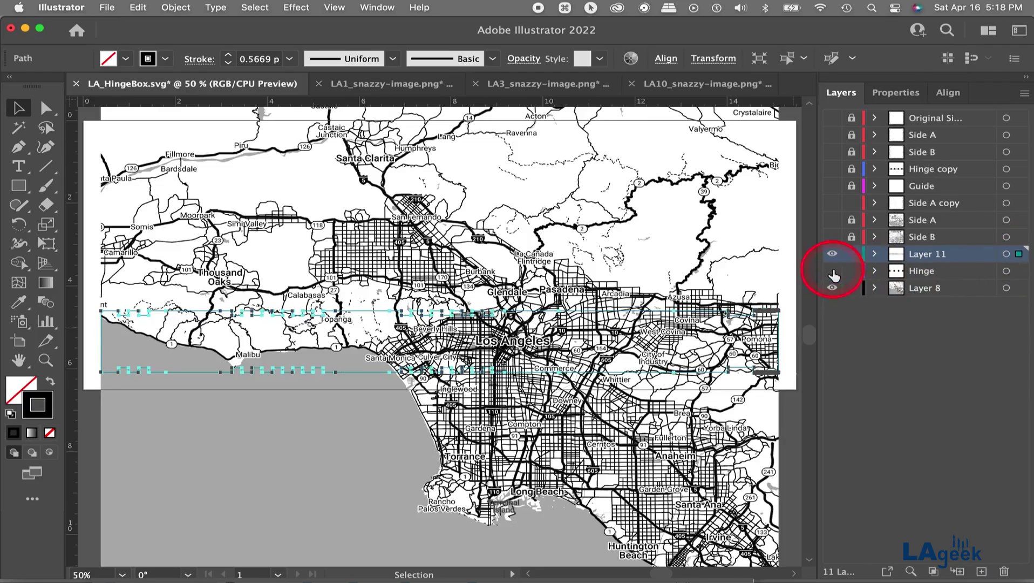
double_click(925, 254)
type("Hinge ")
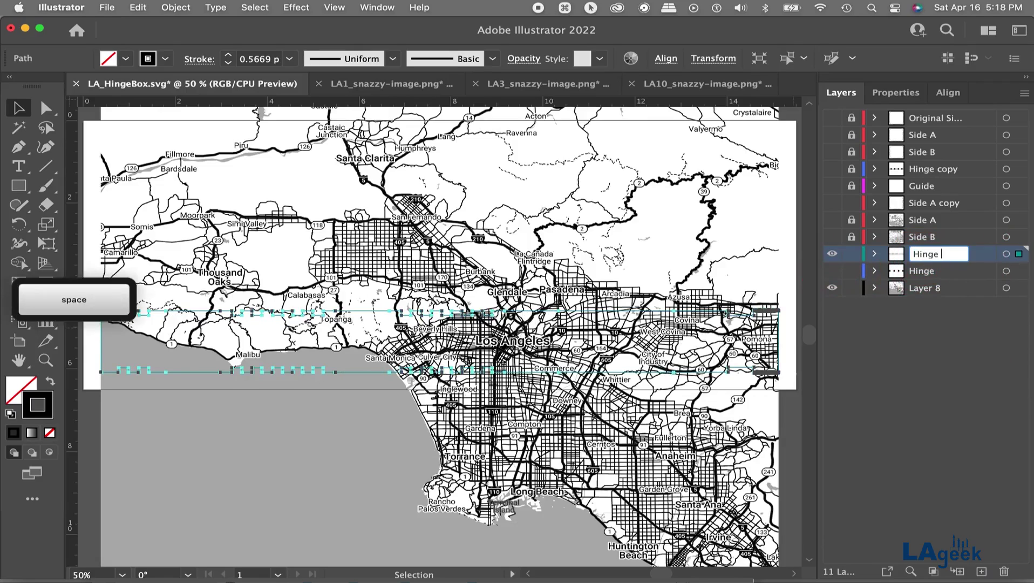
type("Outline")
key("Return")
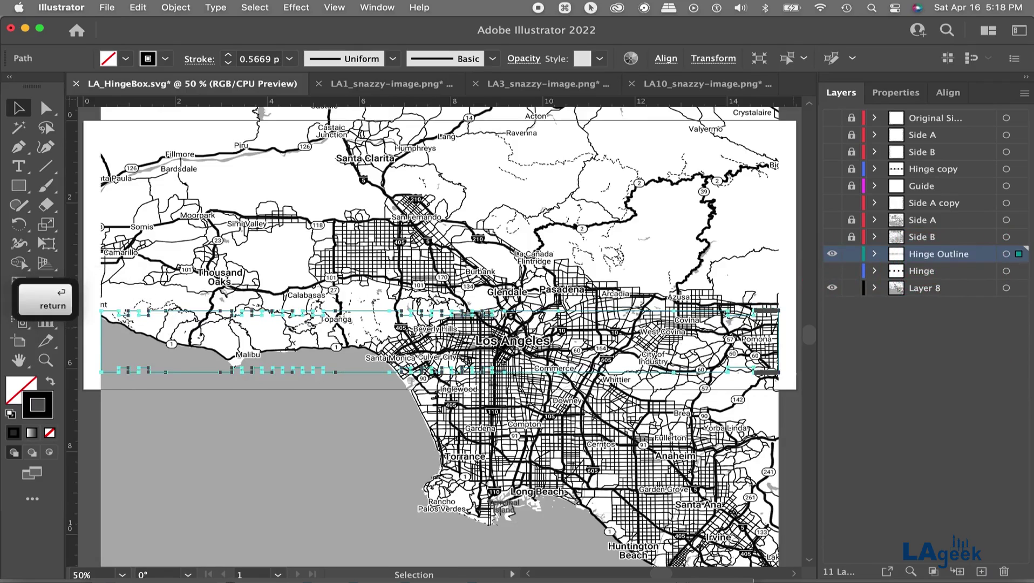
Move the Hinge Outline layer directly below the Hinge layer and duplicate it.
left_click(897, 271)
left_click_drag(896, 254, 891, 280)
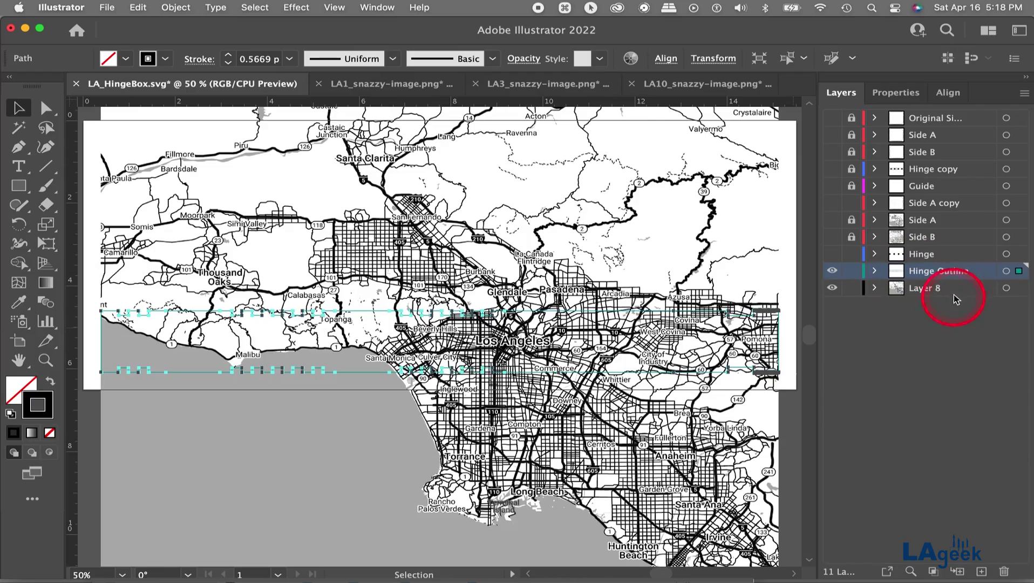
left_click_drag(944, 273, 970, 375)
left_click_drag(971, 512, 984, 570)
Place the duplicated Hinge Outline layer directly above Hinge copy, hidden and locked as a backup.
left_click_drag(939, 271, 930, 167)
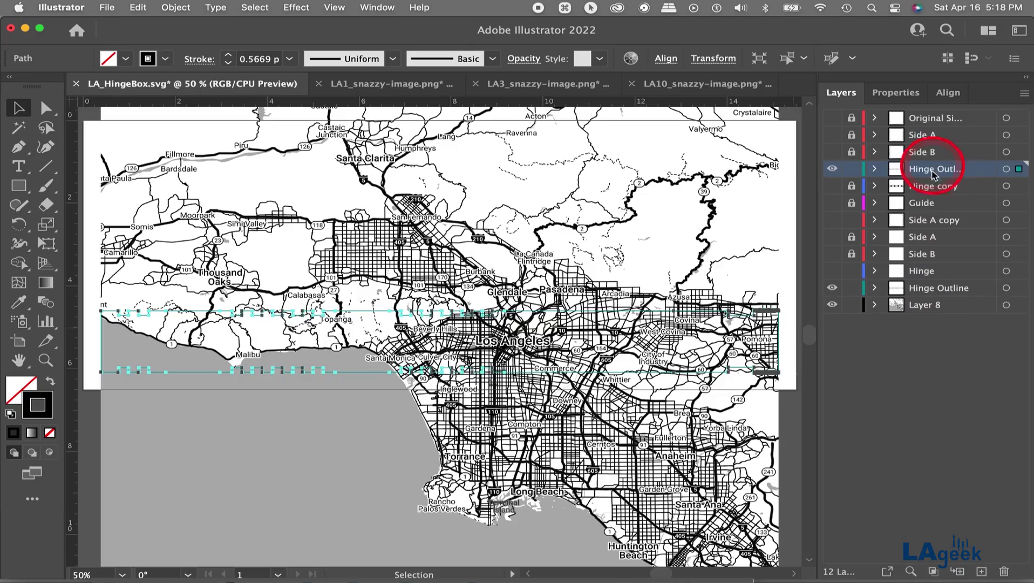
left_click(832, 170)
left_click(852, 168)
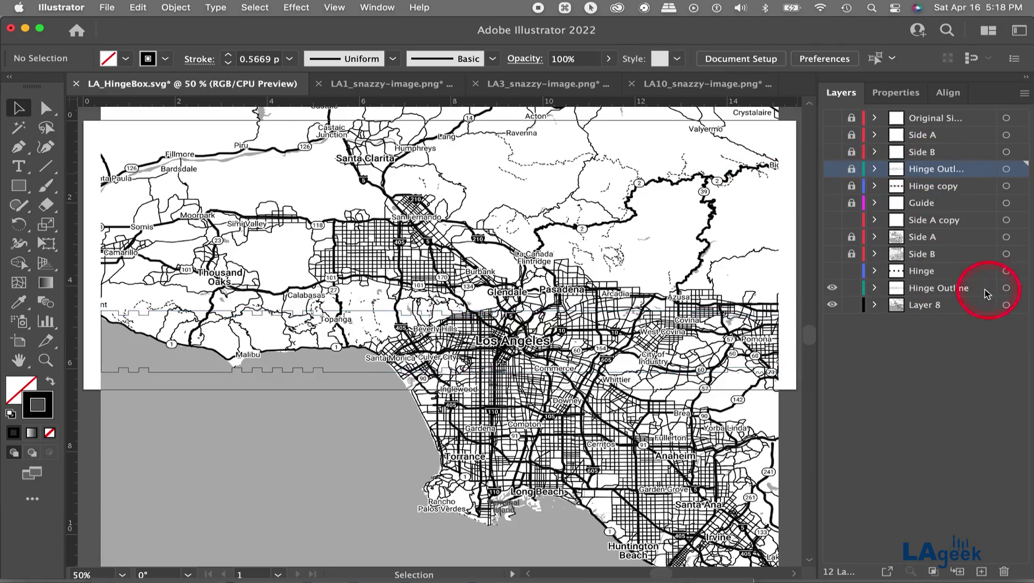
Make a clipping mask from the lower Hinge Outline layer's path and the Layer 8 map.
left_click(1007, 289)
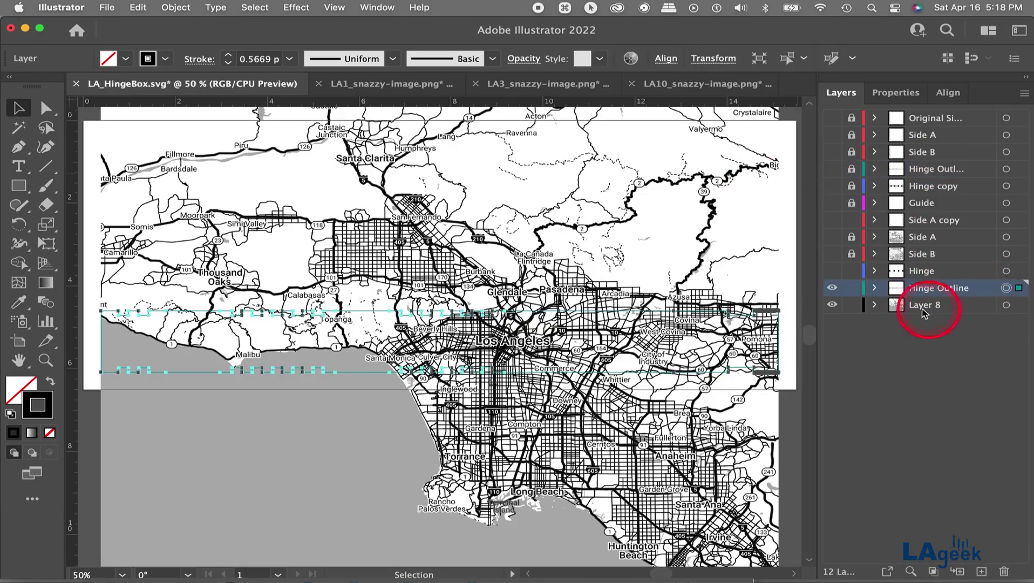
left_click(1007, 305, "shift")
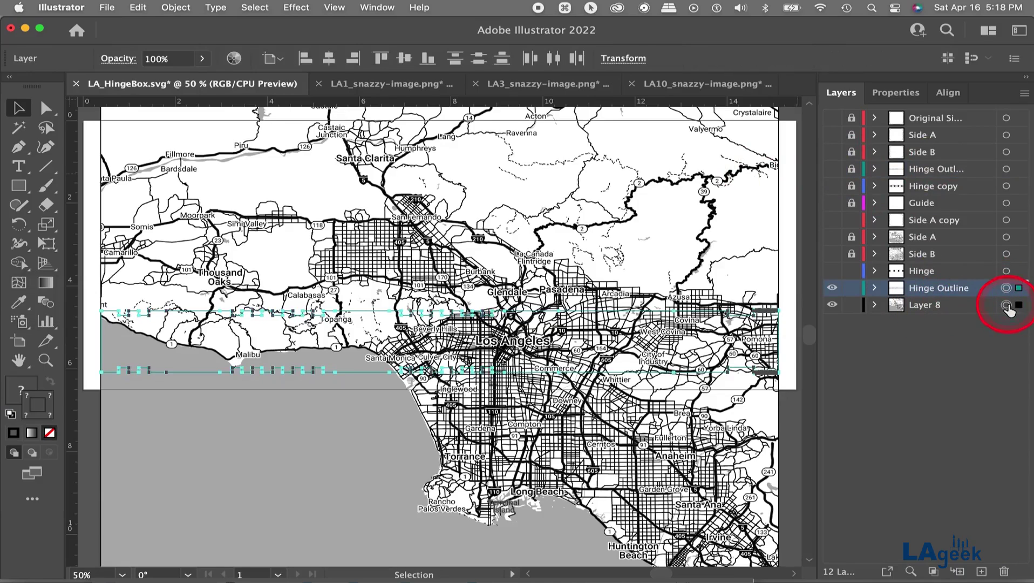
left_click(176, 7)
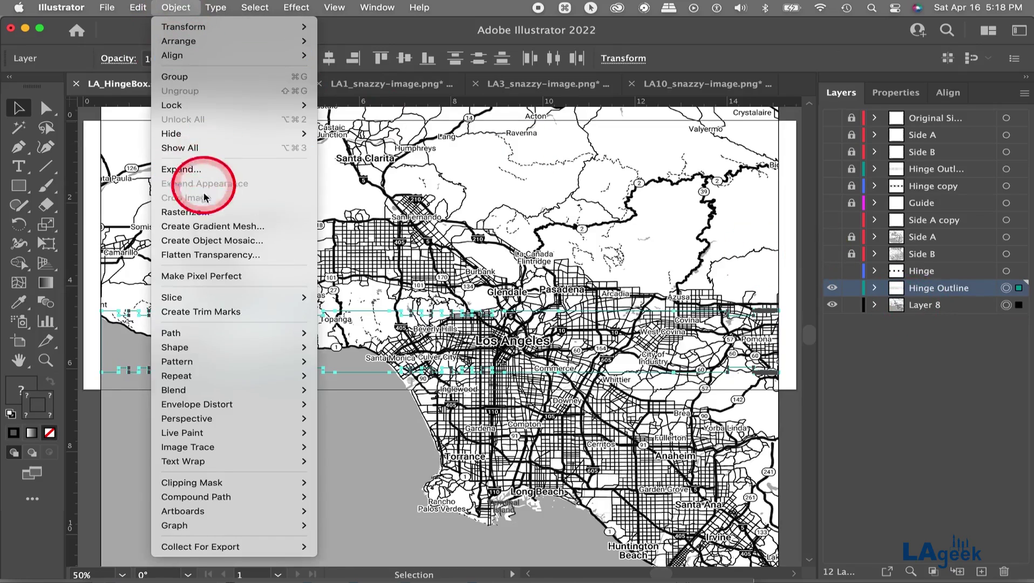
mouse_move(262, 481)
left_click(340, 483)
Show the Hinge, Side A copy and map-filled Side A and Side B layers, and clear the selection.
left_click(832, 271)
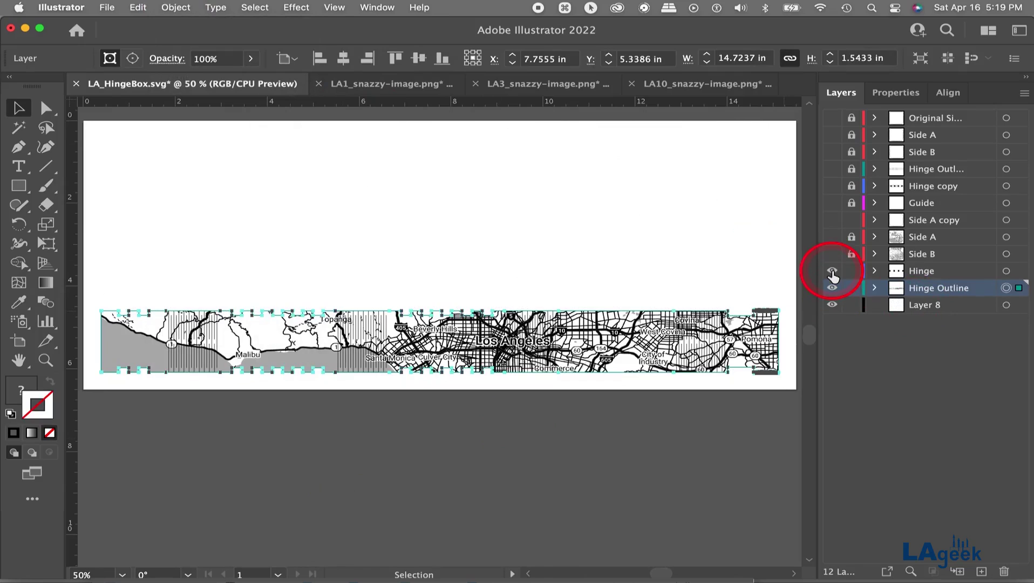
left_click(832, 254)
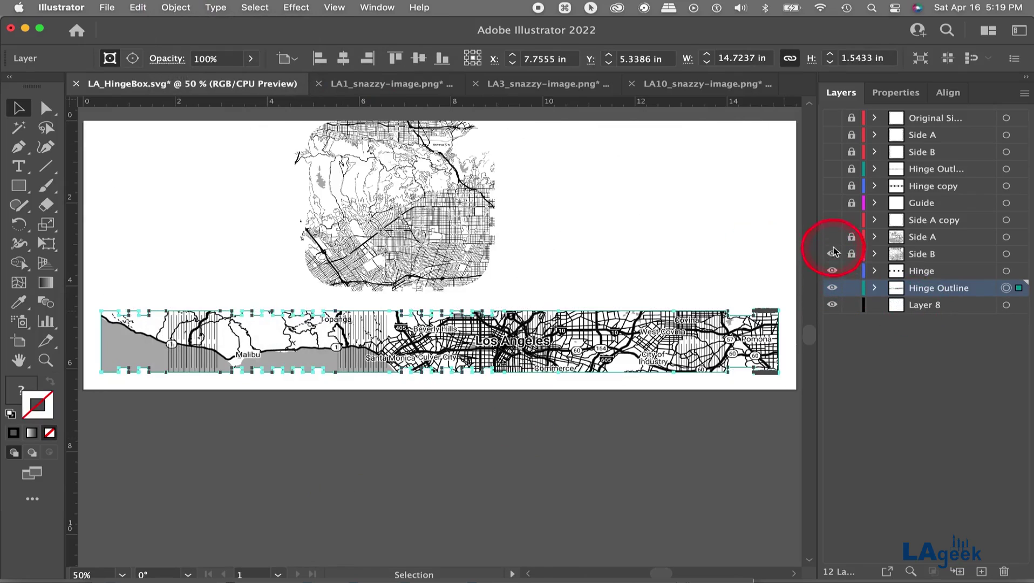
left_click(832, 236)
left_click(832, 220)
left_click(696, 230)
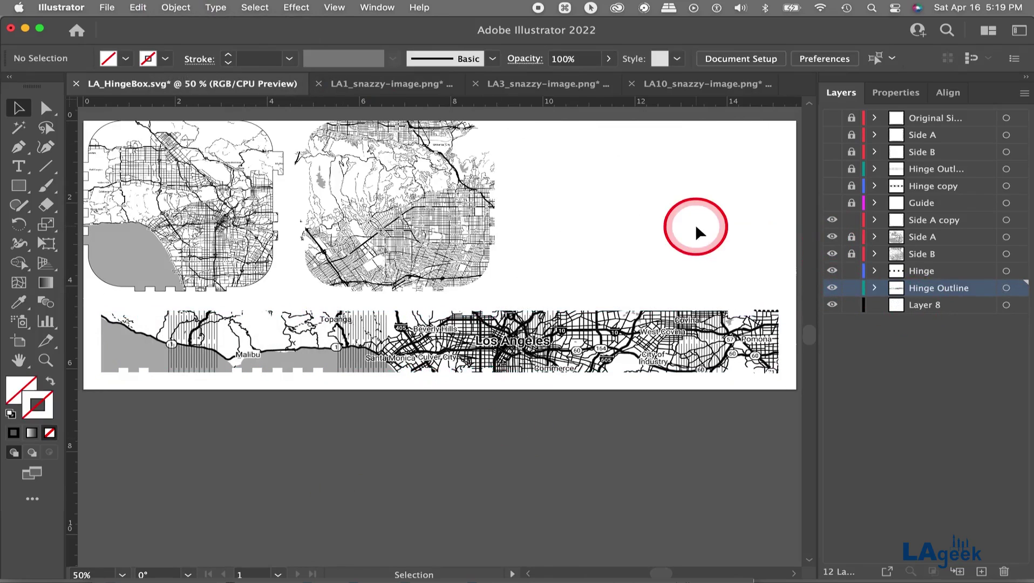